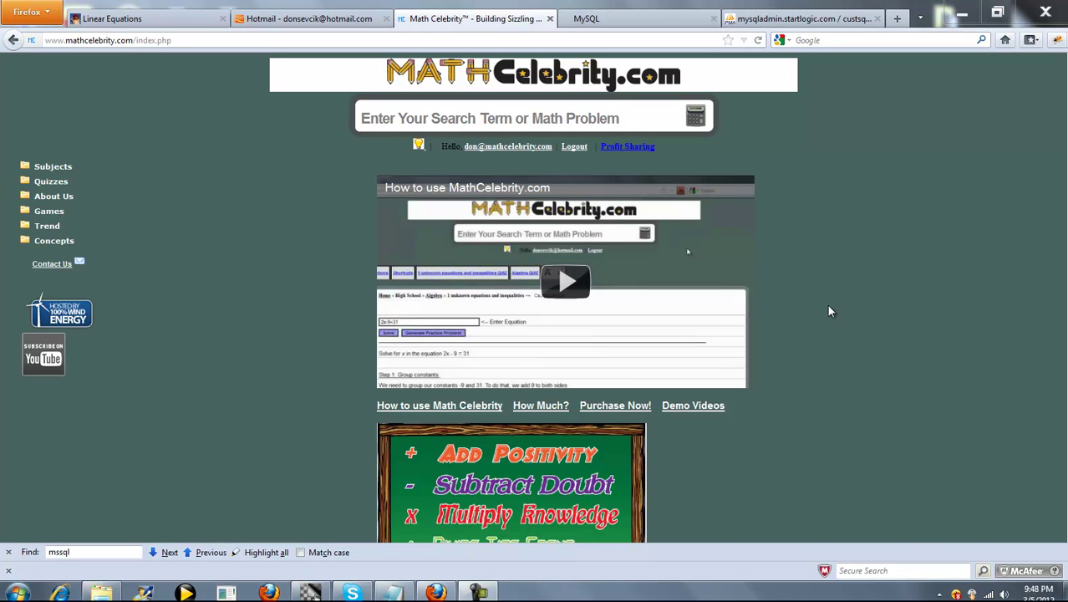
Search MathCelebrity for '2 dice' to reach the 2 dice roll calculator.
{"action": "left_click", "coordinate": [604, 107]}
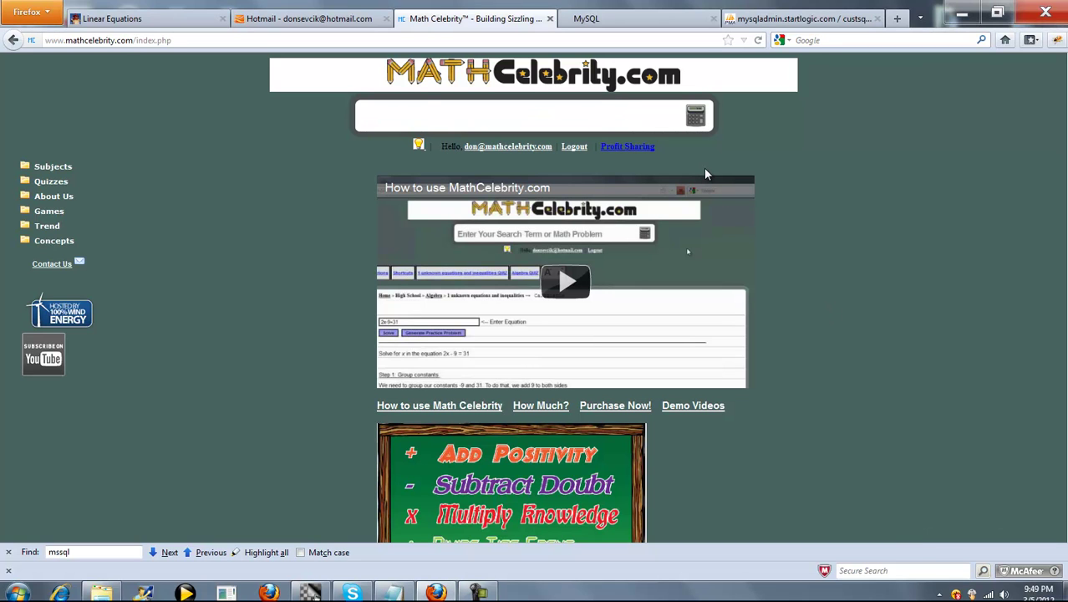
{"action": "type", "text": "2 dice"}
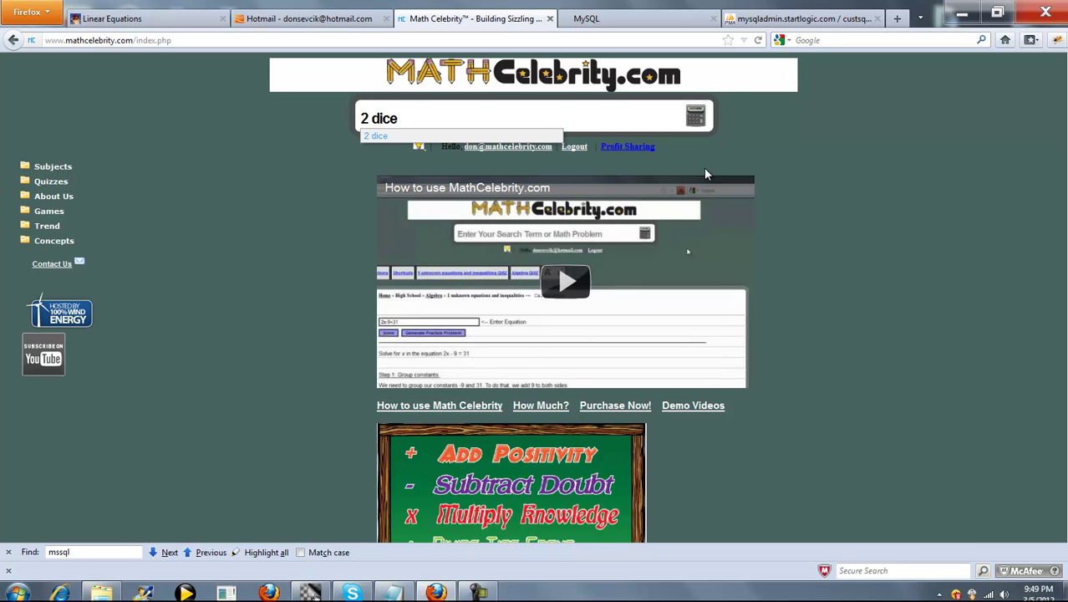
{"action": "key", "text": "Return"}
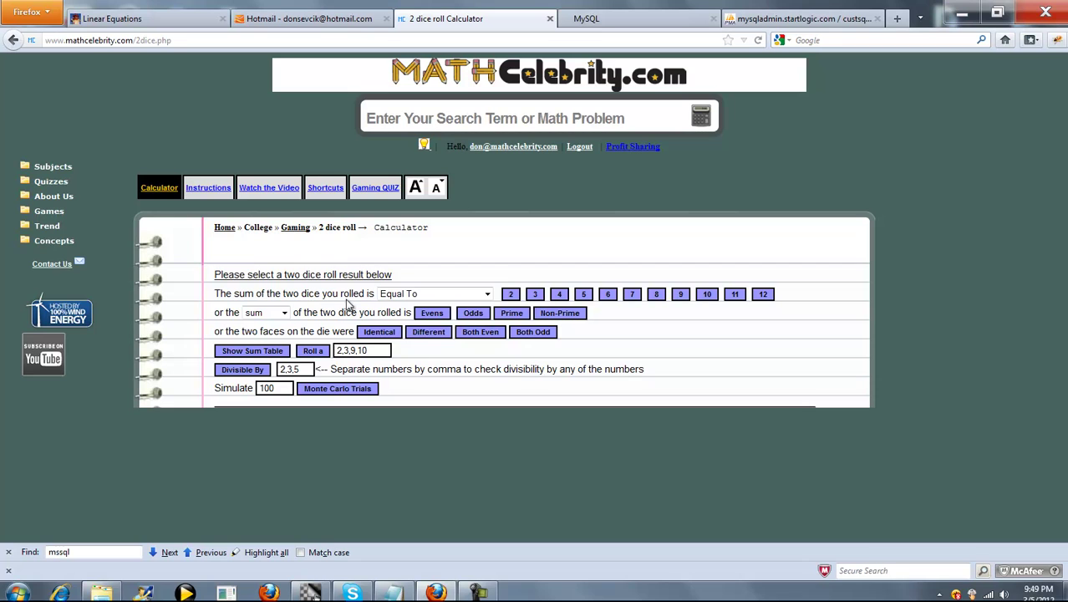
Compute the ways two dice can sum to greater than 8.
{"action": "left_click", "coordinate": [458, 297]}
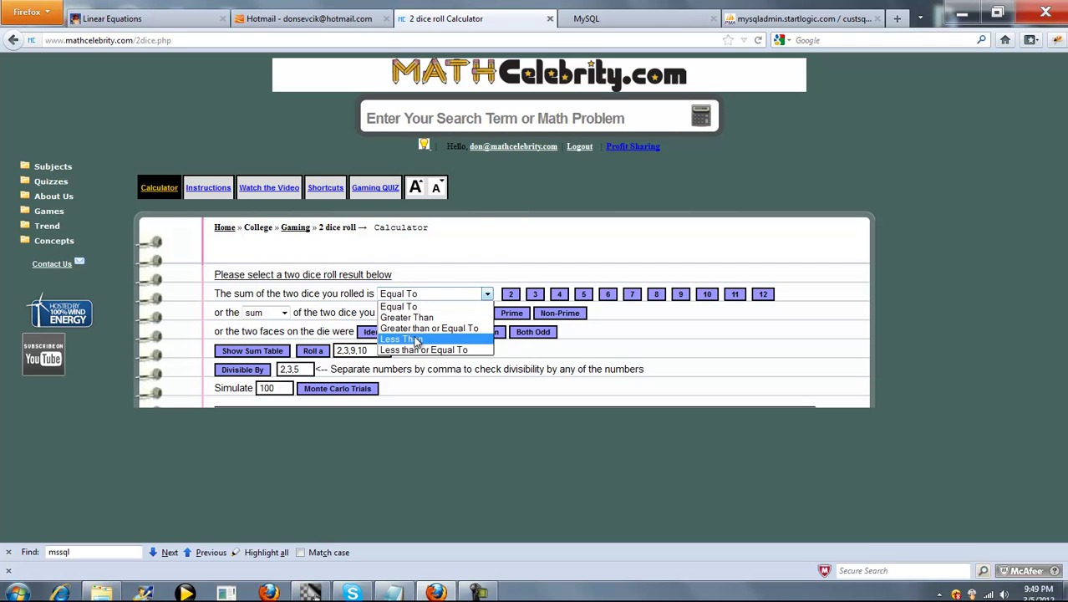
{"action": "left_click", "coordinate": [608, 357]}
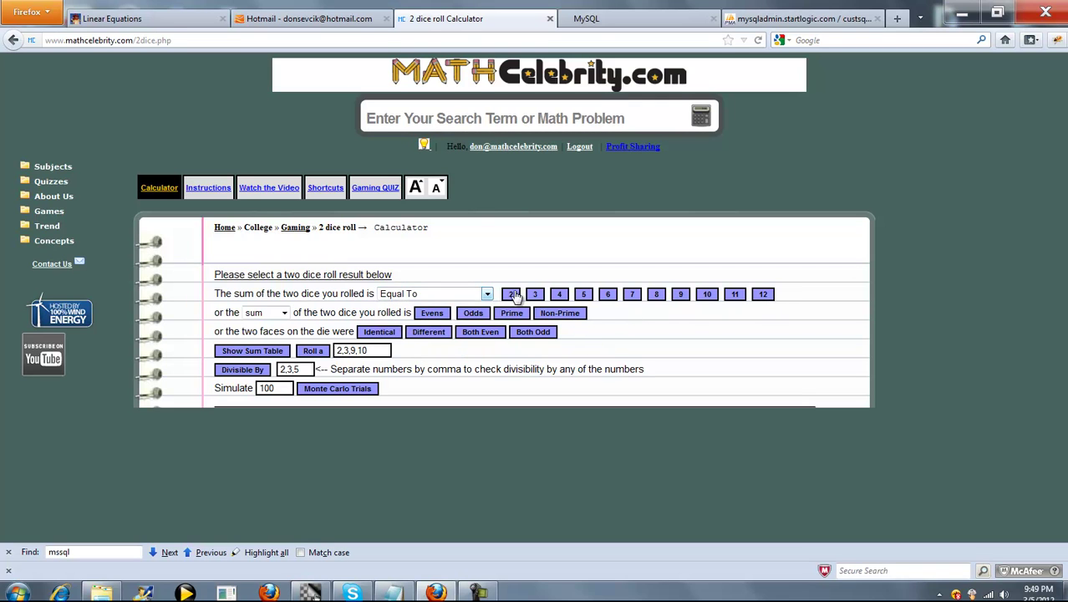
{"action": "left_click", "coordinate": [488, 296]}
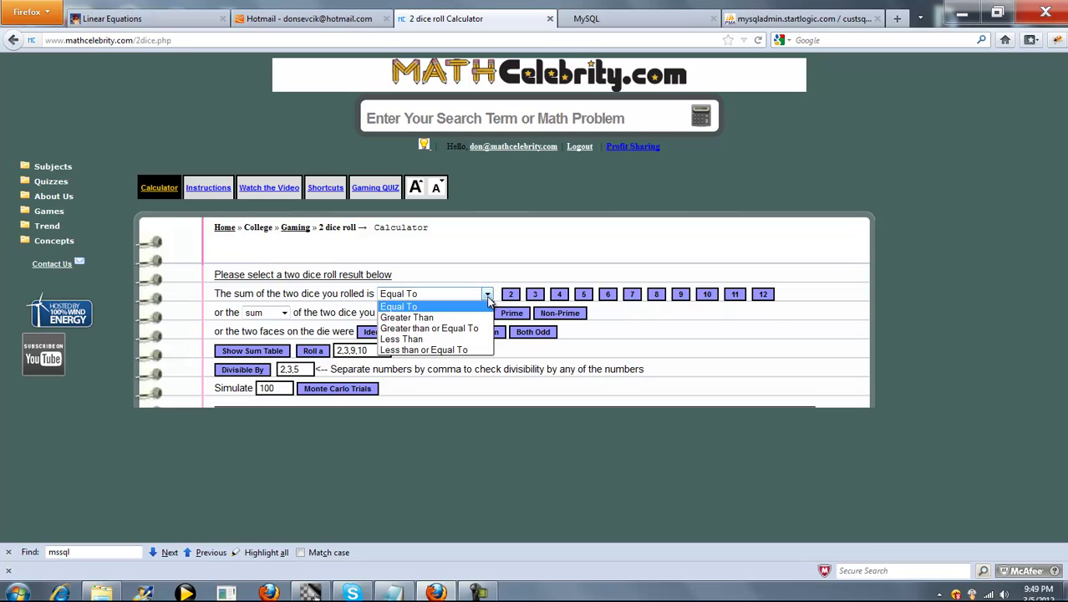
{"action": "left_click", "coordinate": [420, 319]}
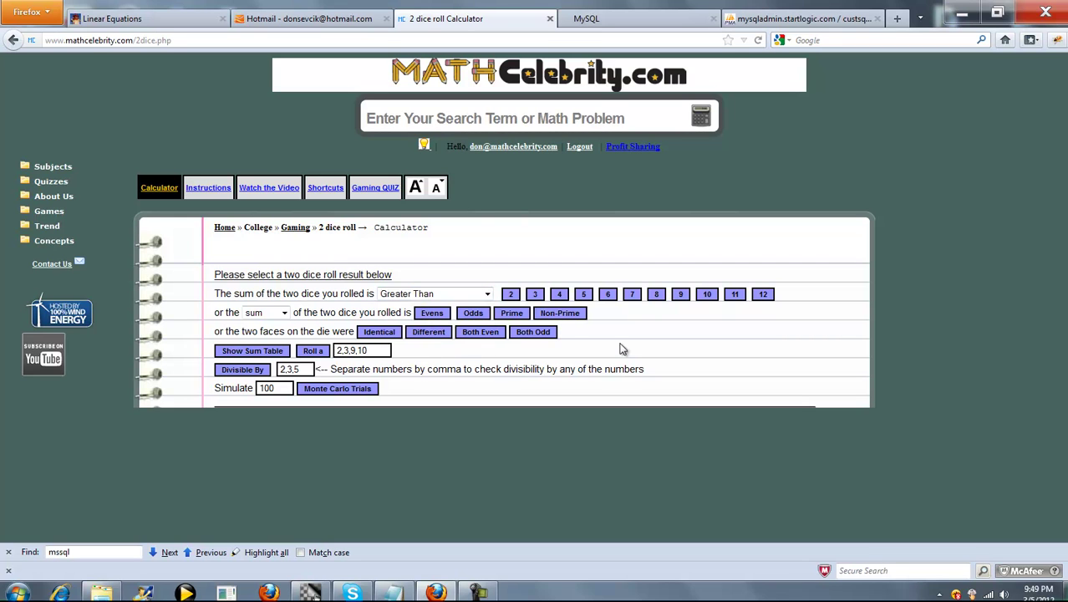
{"action": "left_click", "coordinate": [657, 296]}
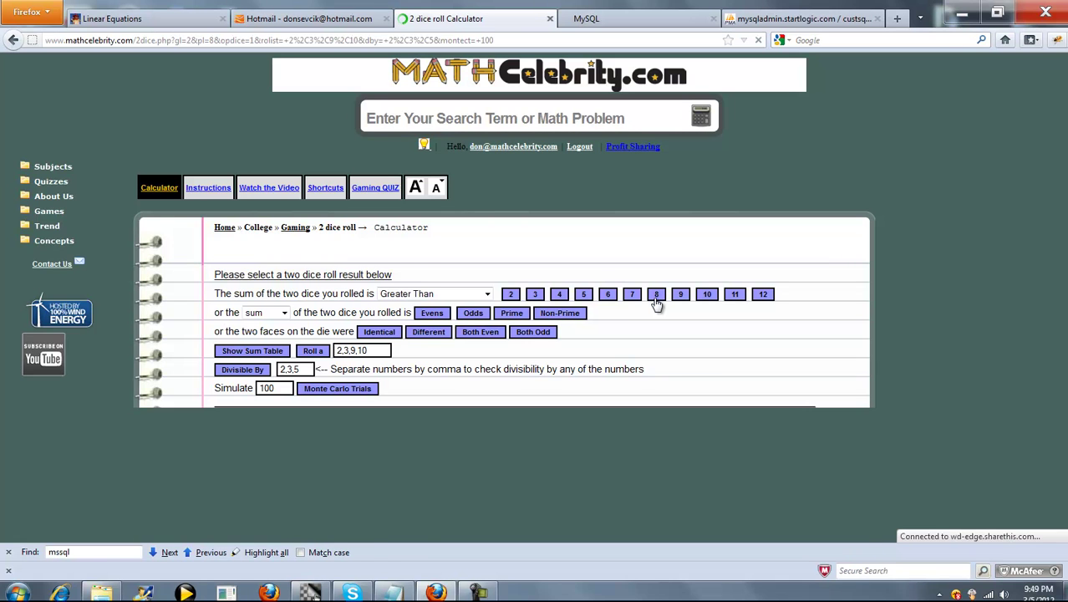
Enlarge the text and review the combinations table down to 10/36, reduced to 5/18 (27.78%).
{"action": "left_click", "coordinate": [418, 189]}
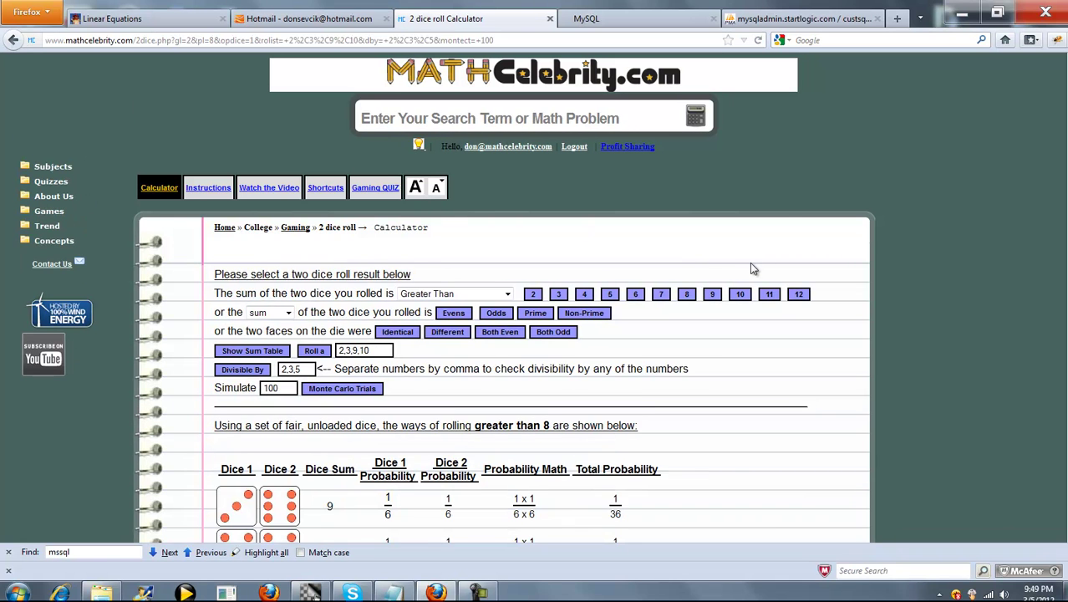
{"action": "scroll", "coordinate": [749, 262], "scroll_direction": "down", "scroll_amount": 5}
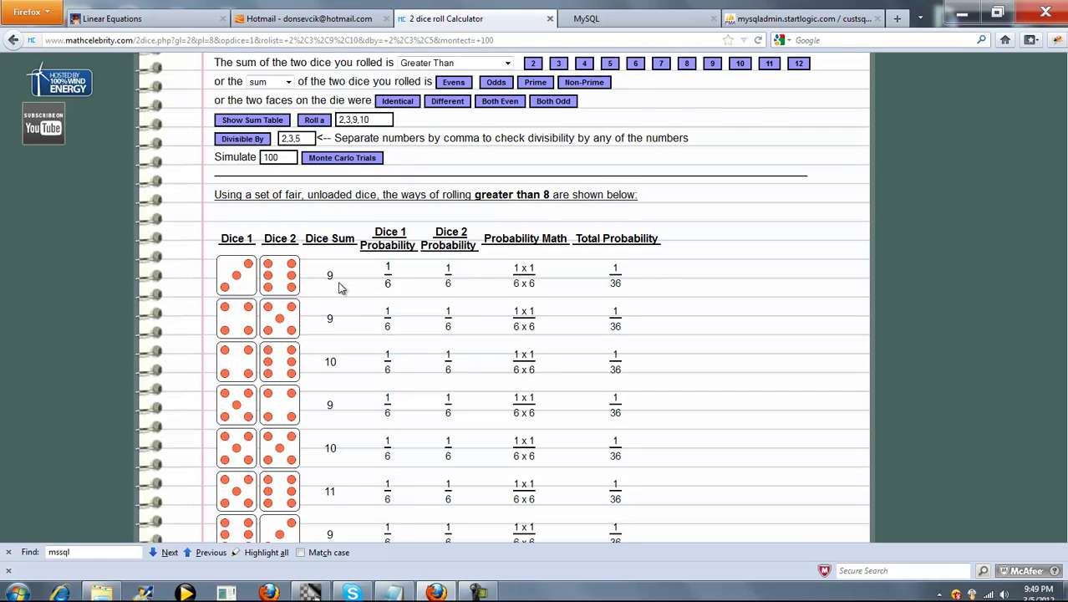
{"action": "scroll", "coordinate": [338, 288], "scroll_direction": "down", "scroll_amount": 2}
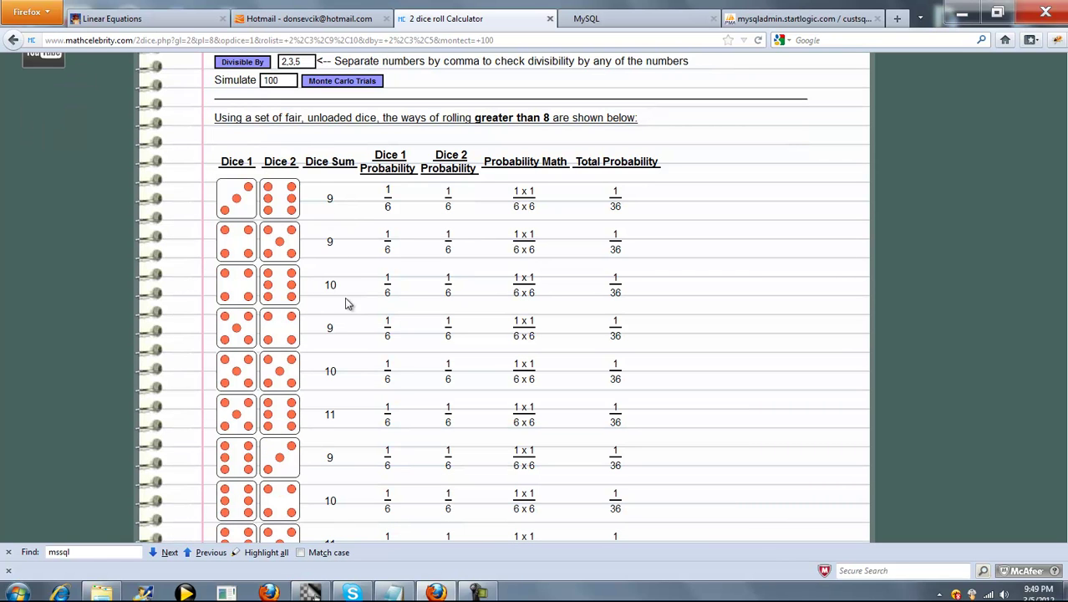
{"action": "scroll", "coordinate": [348, 366], "scroll_direction": "down", "scroll_amount": 6}
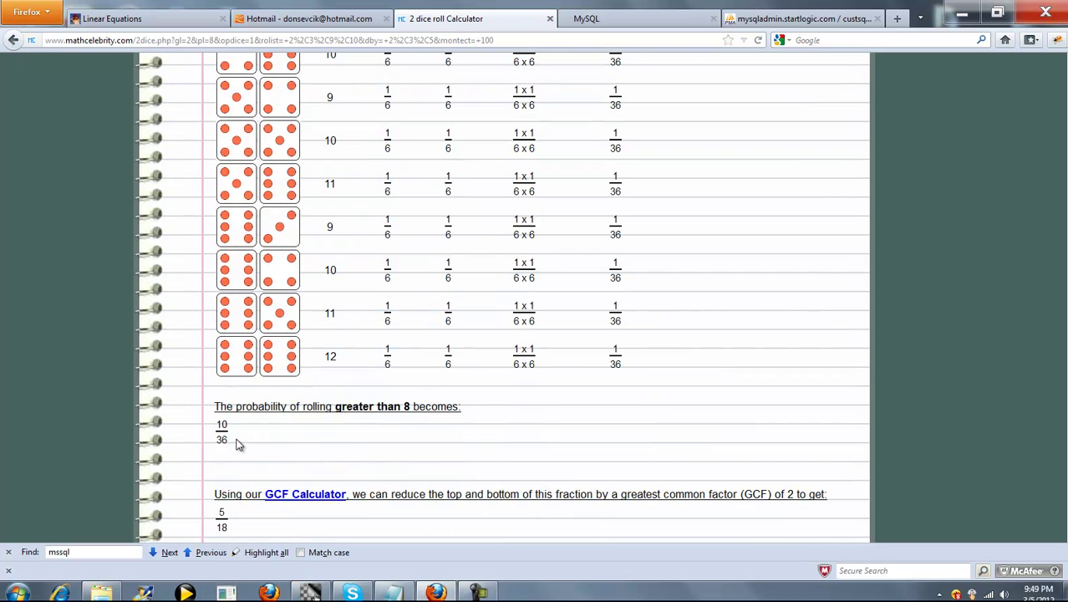
{"action": "scroll", "coordinate": [354, 415], "scroll_direction": "up", "scroll_amount": 4}
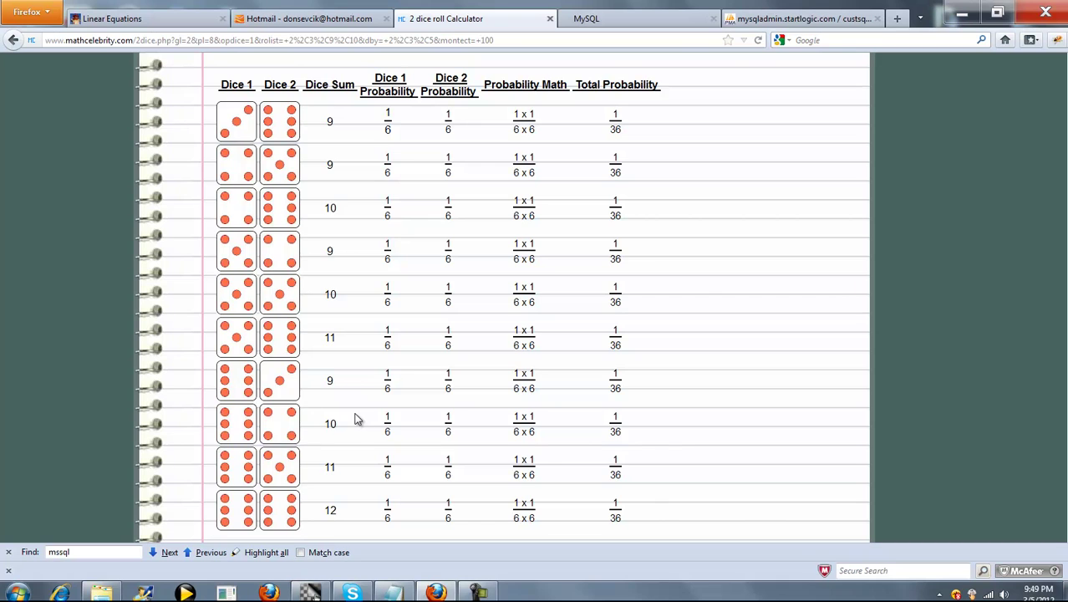
{"action": "left_click_drag", "start_coordinate": [651, 511], "coordinate": [333, 124]}
{"action": "left_click", "coordinate": [455, 139]}
{"action": "scroll", "coordinate": [609, 205], "scroll_direction": "down", "scroll_amount": 6}
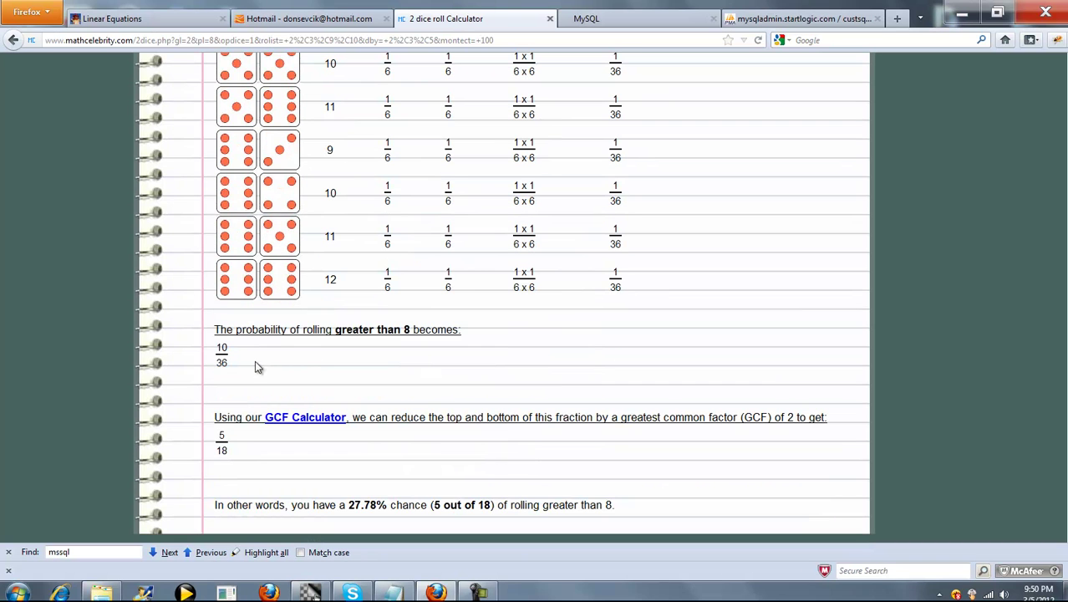
{"action": "scroll", "coordinate": [352, 351], "scroll_direction": "down", "scroll_amount": 2}
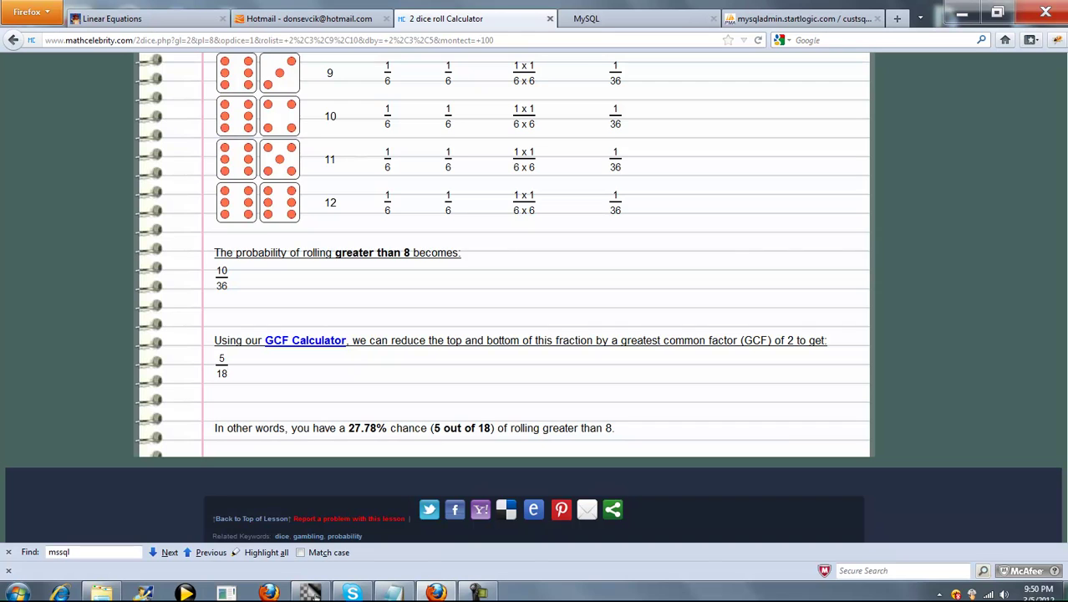
{"action": "scroll", "coordinate": [500, 286], "scroll_direction": "up", "scroll_amount": 10}
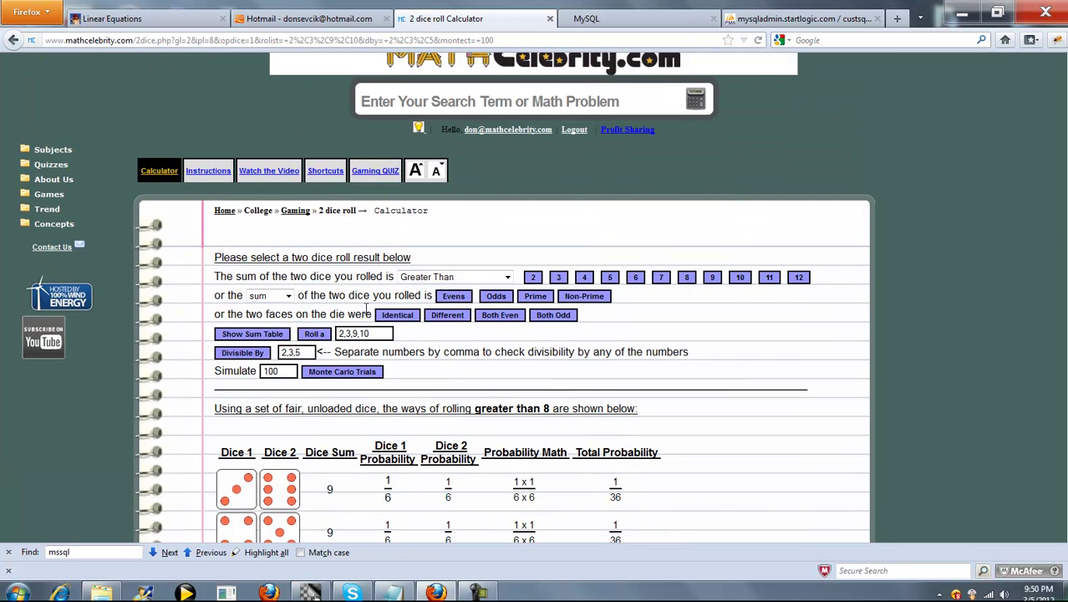
Dismiss the colour-scheme prompt, compute a sum greater than or equal to 10, and review the 1/6 (16.67%) result.
{"action": "left_click", "coordinate": [500, 277]}
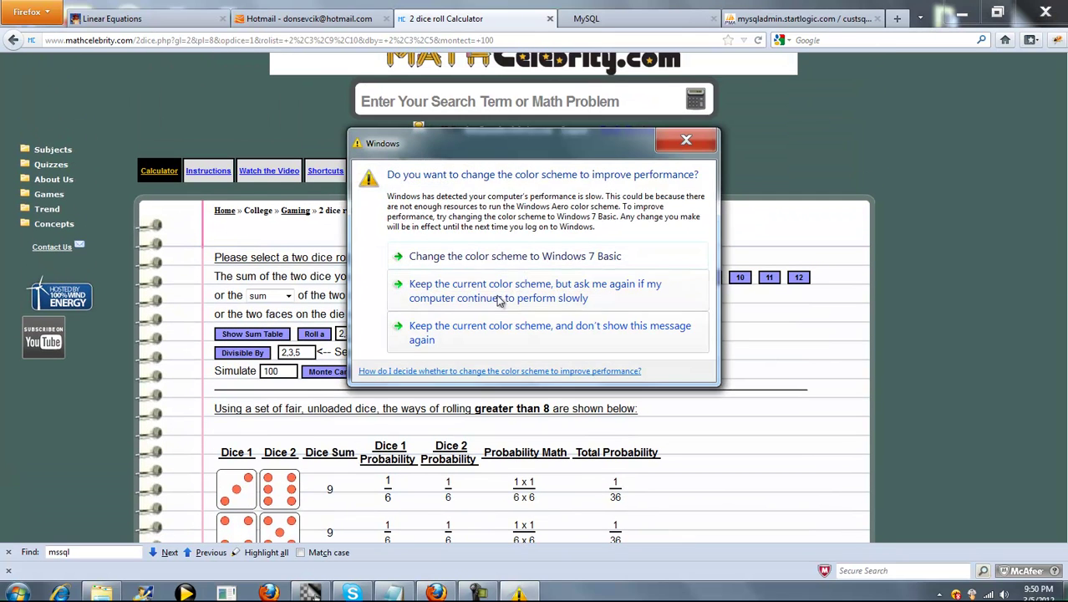
{"action": "left_click", "coordinate": [485, 334]}
{"action": "left_click", "coordinate": [456, 278]}
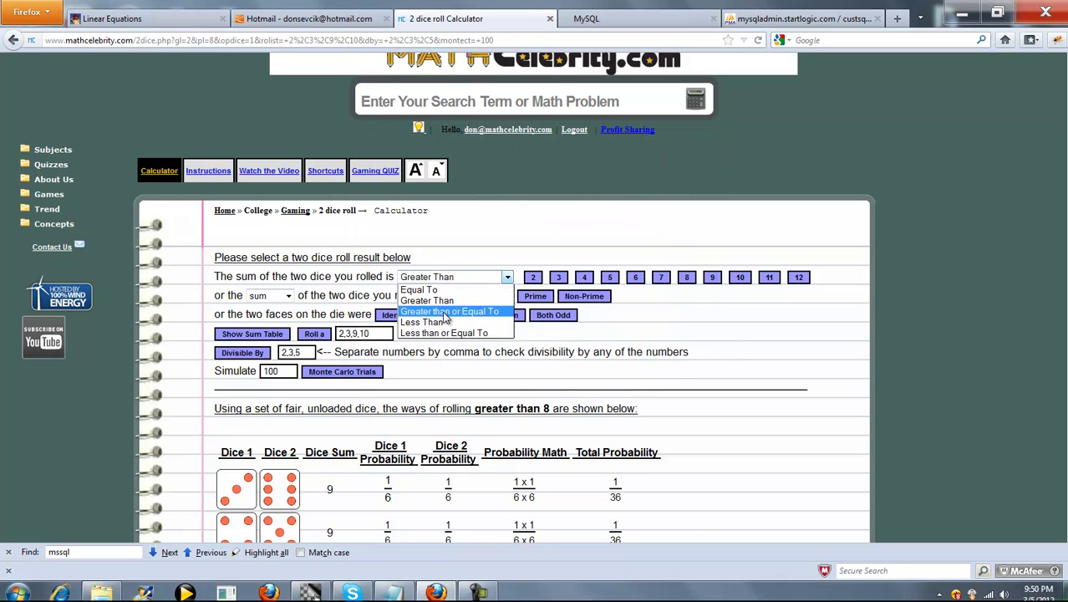
{"action": "left_click", "coordinate": [452, 305]}
{"action": "left_click", "coordinate": [739, 281]}
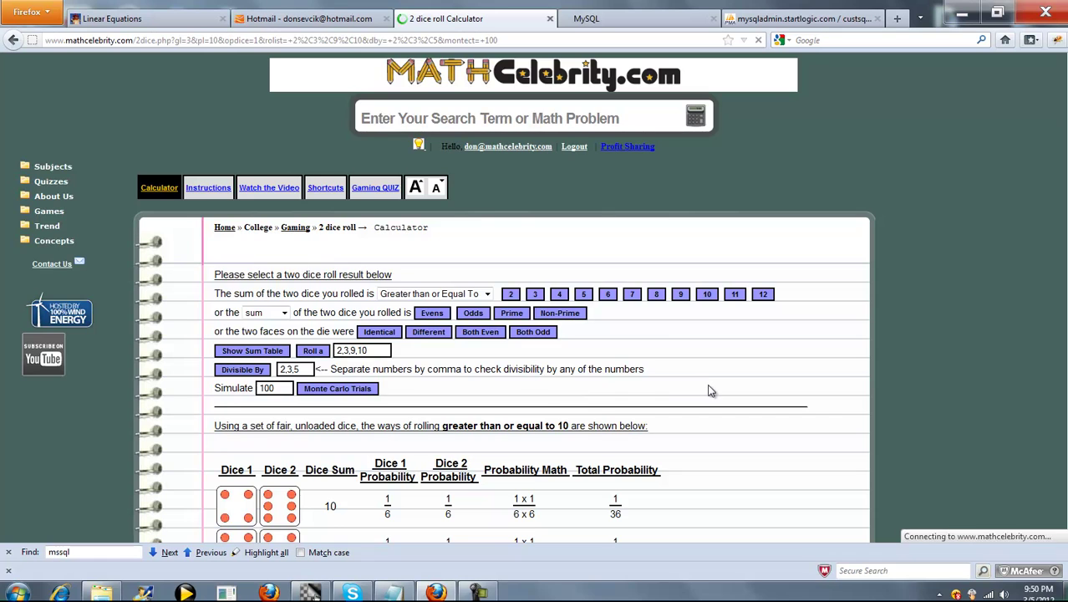
{"action": "scroll", "coordinate": [711, 391], "scroll_direction": "down", "scroll_amount": 3}
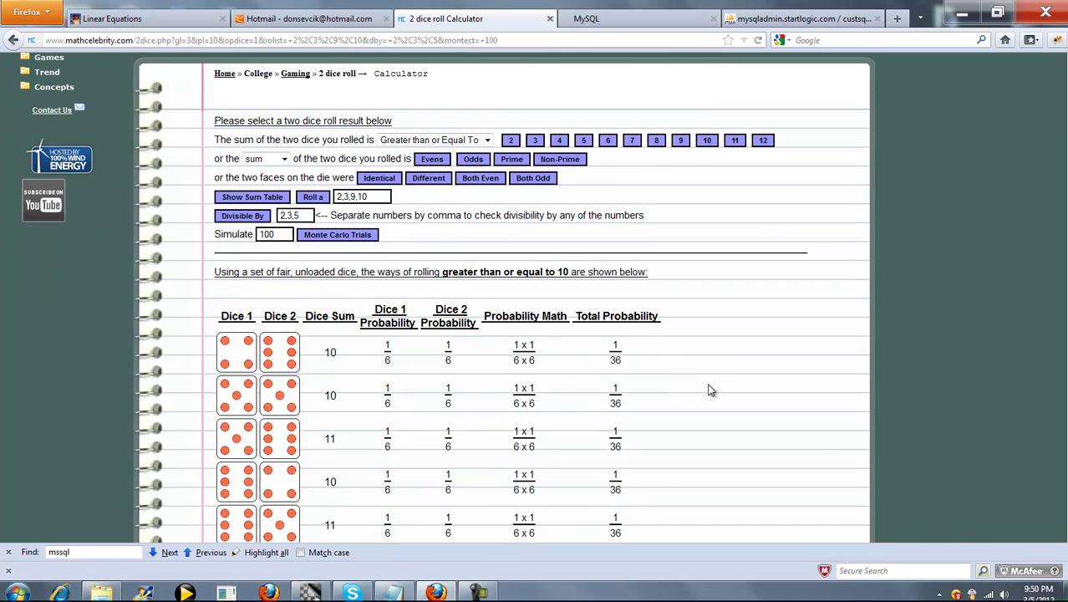
{"action": "scroll", "coordinate": [711, 390], "scroll_direction": "down", "scroll_amount": 2}
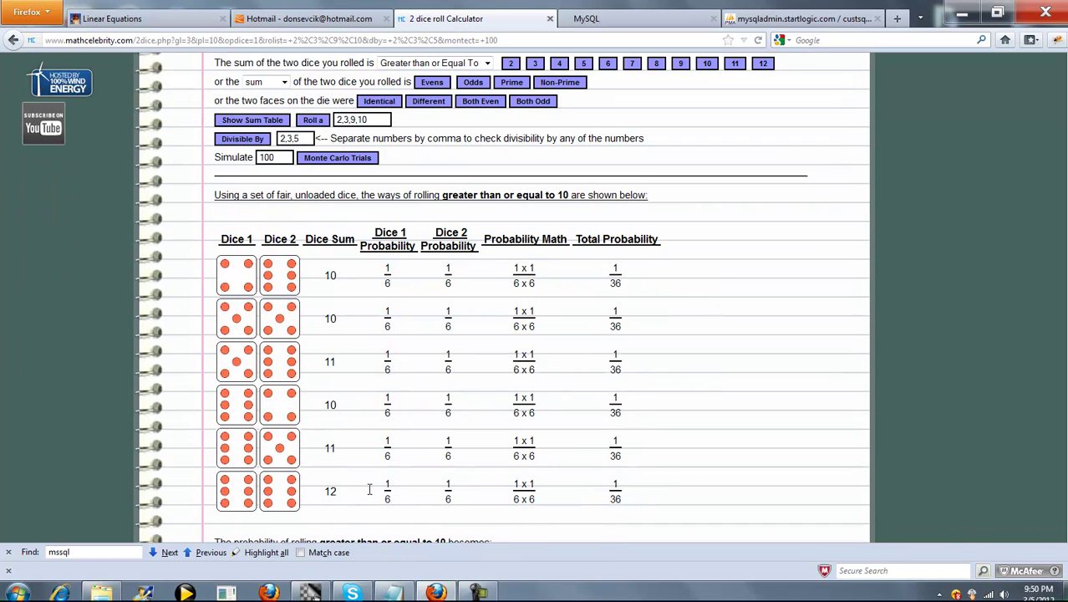
{"action": "scroll", "coordinate": [539, 407], "scroll_direction": "down", "scroll_amount": 5}
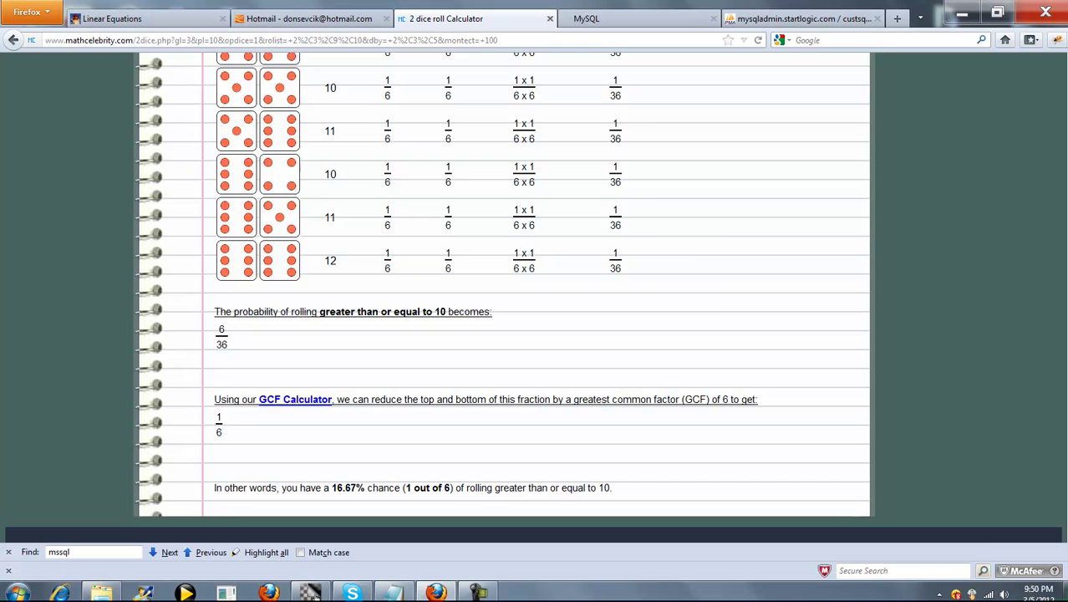
{"action": "scroll", "coordinate": [1051, 199], "scroll_direction": "up", "scroll_amount": 10}
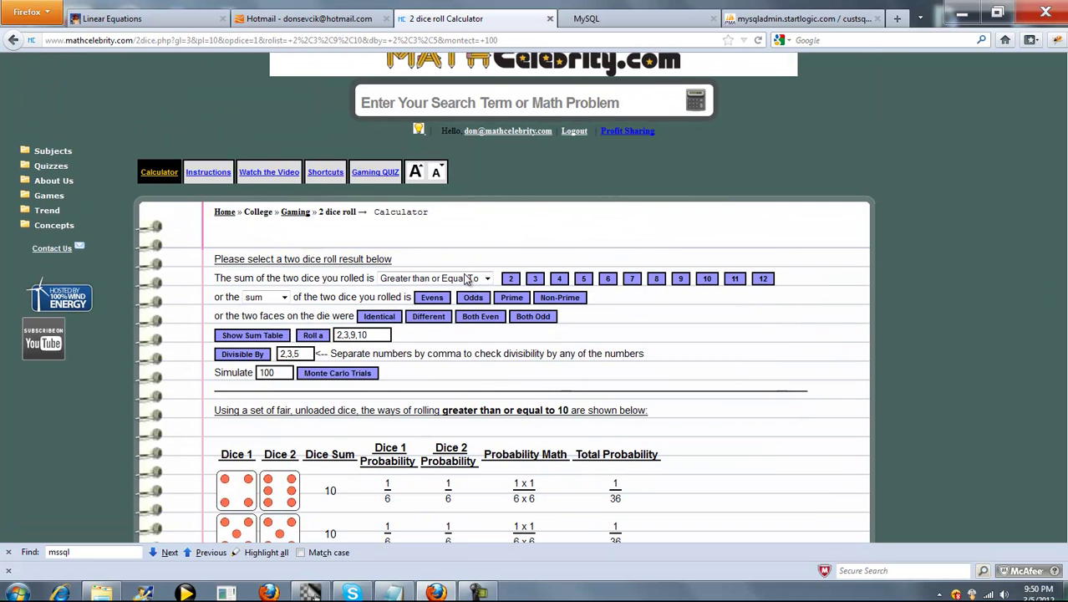
Switch the calculator from dice sum to product and show the odd-product rolls.
{"action": "left_click", "coordinate": [466, 279]}
{"action": "left_click", "coordinate": [466, 279]}
{"action": "left_click", "coordinate": [285, 299]}
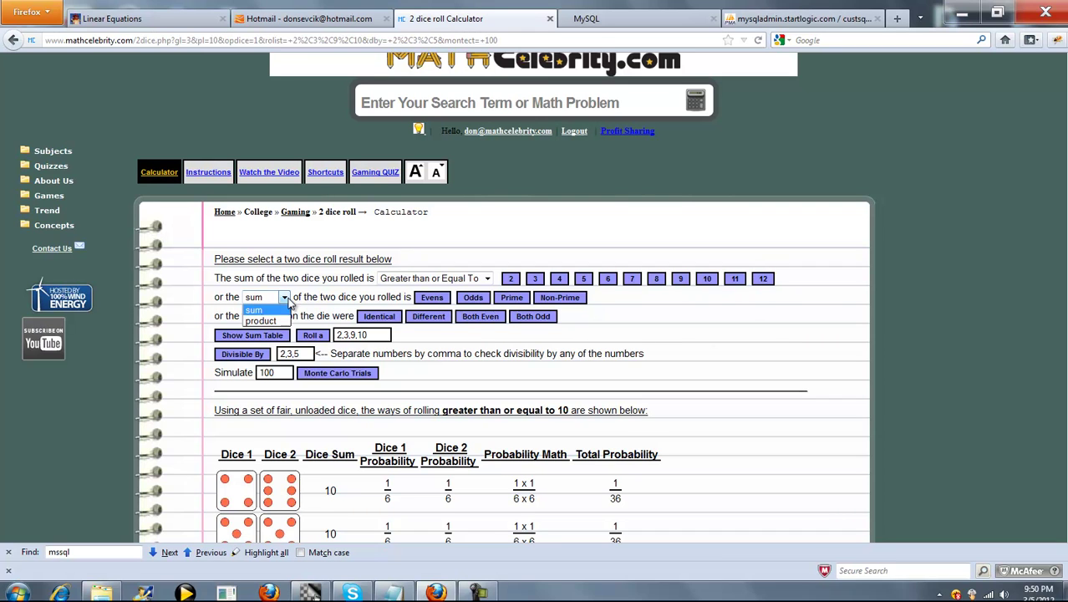
{"action": "left_click", "coordinate": [309, 297]}
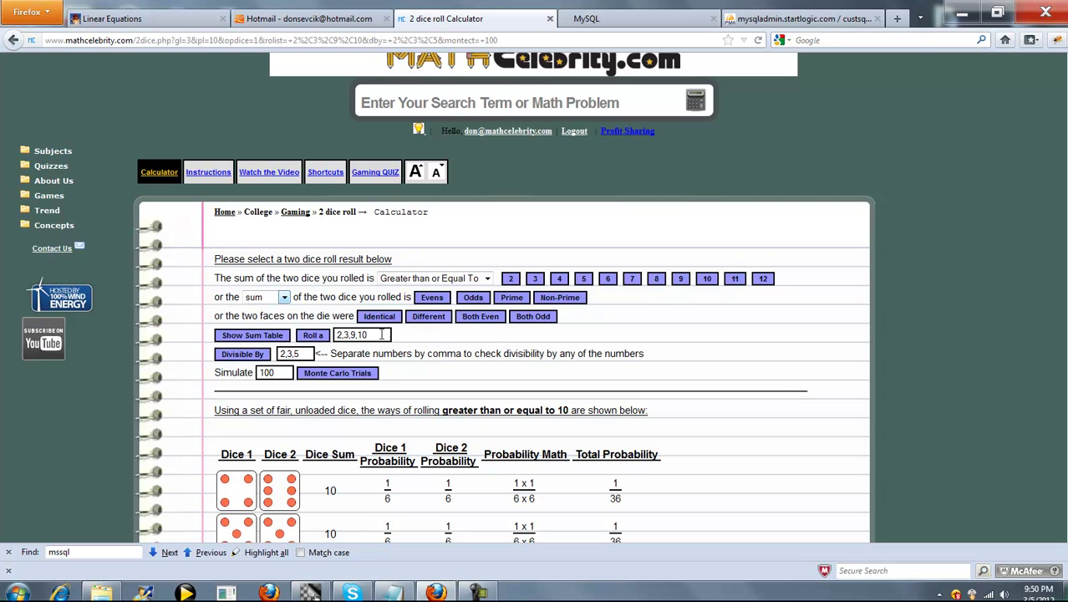
{"action": "left_click", "coordinate": [284, 302]}
{"action": "left_click", "coordinate": [269, 327]}
{"action": "left_click", "coordinate": [474, 299]}
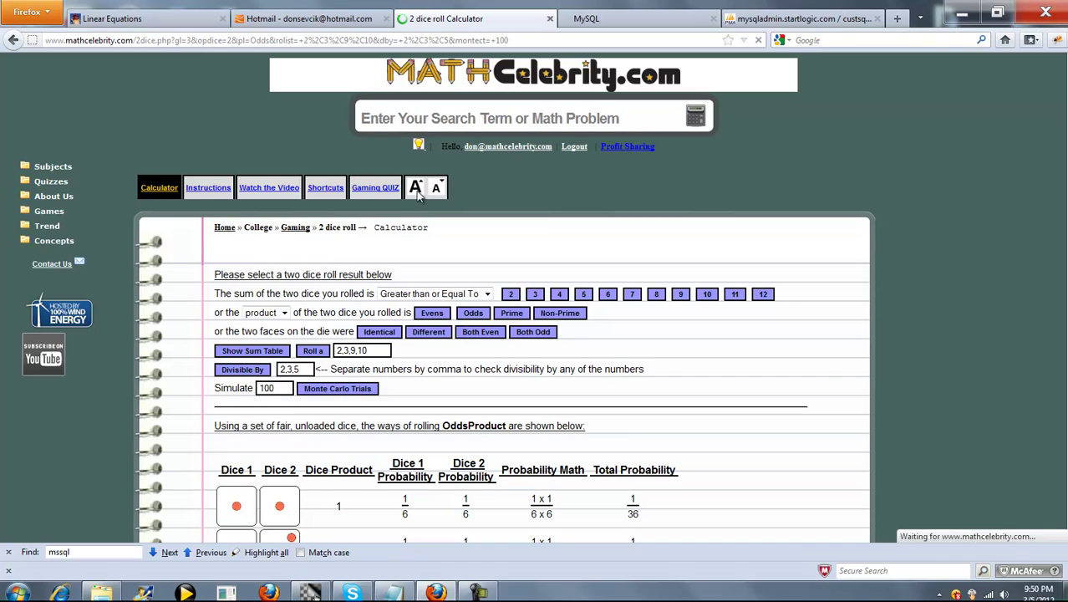
Scroll through the odd-product table to 9/36, reduced to 1/4 (25%).
{"action": "scroll", "coordinate": [826, 382], "scroll_direction": "down", "scroll_amount": 3}
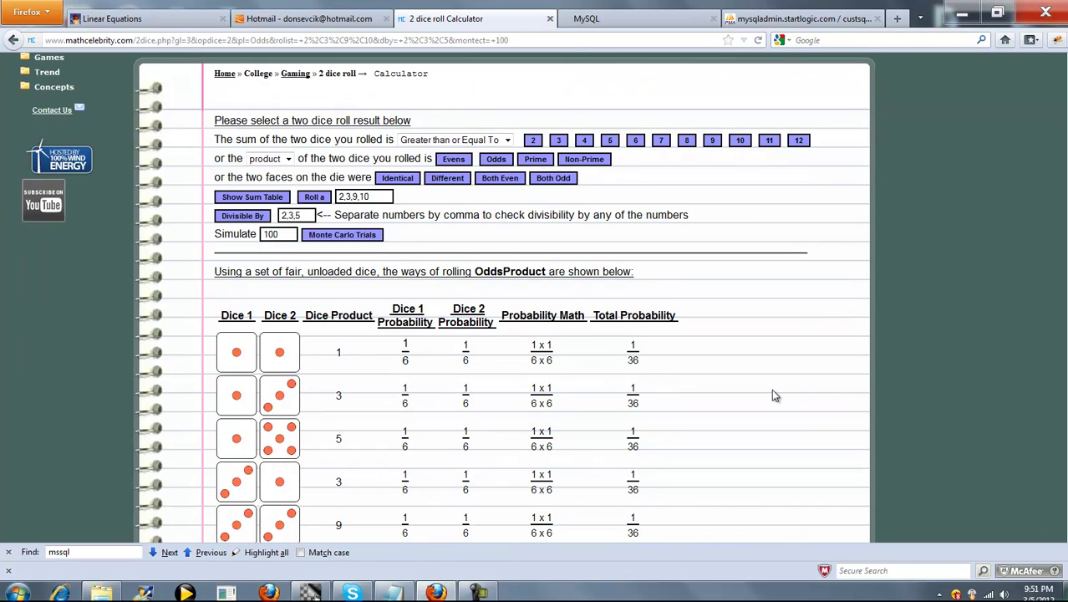
{"action": "scroll", "coordinate": [772, 388], "scroll_direction": "down", "scroll_amount": 2}
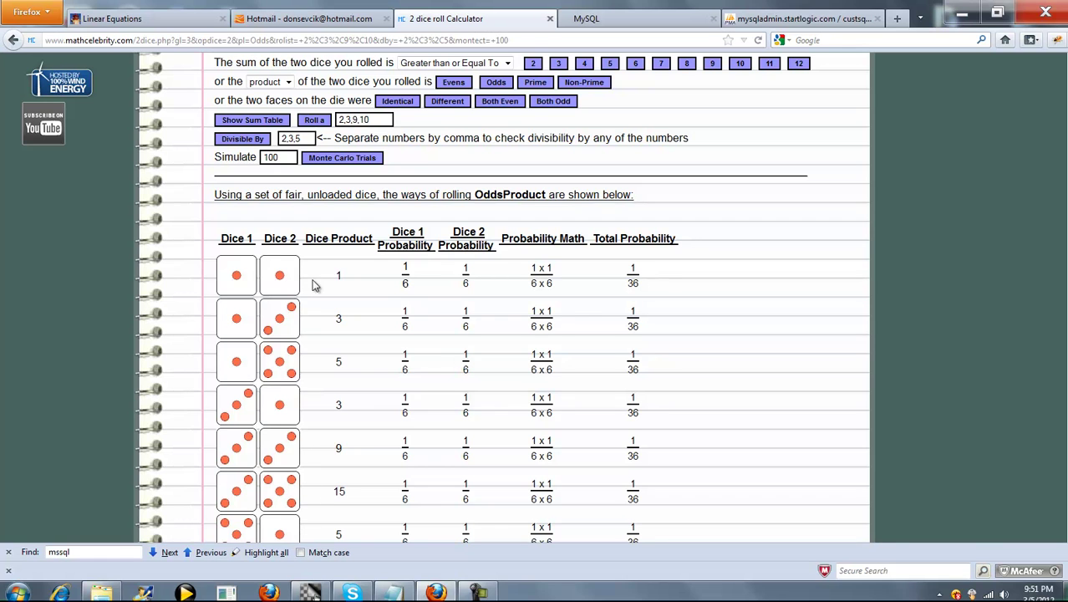
{"action": "scroll", "coordinate": [395, 398], "scroll_direction": "down", "scroll_amount": 2}
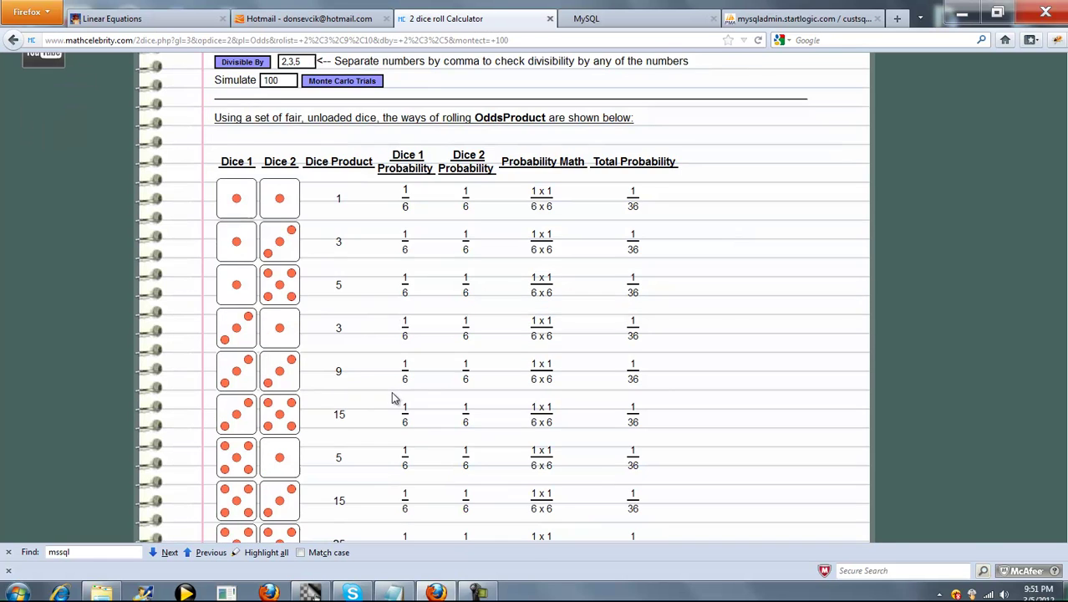
{"action": "scroll", "coordinate": [416, 394], "scroll_direction": "down", "scroll_amount": 2}
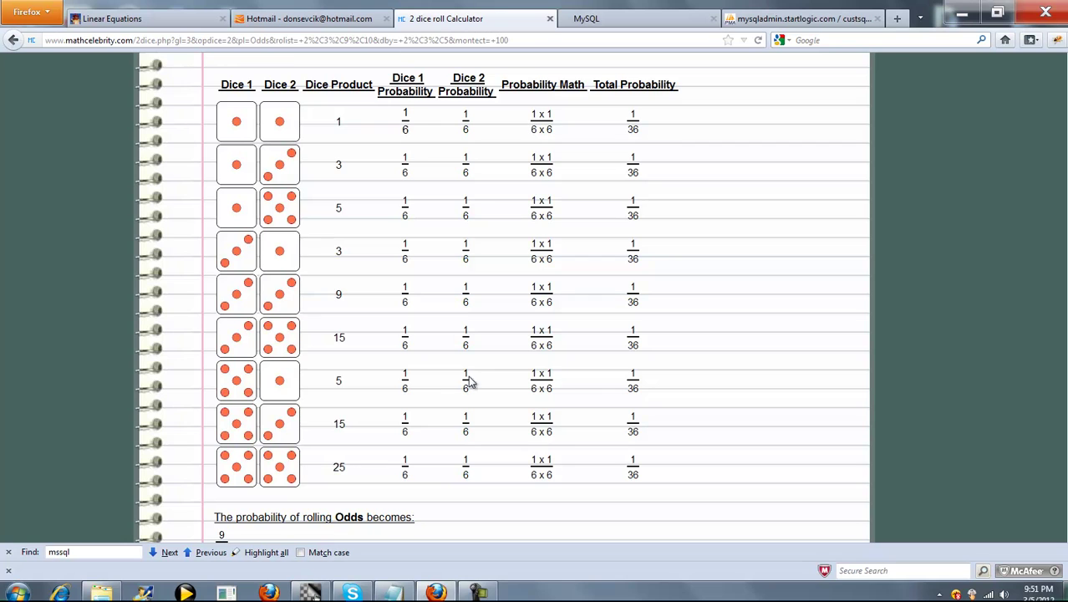
{"action": "scroll", "coordinate": [502, 443], "scroll_direction": "down", "scroll_amount": 2}
{"action": "scroll", "coordinate": [699, 414], "scroll_direction": "down", "scroll_amount": 2}
{"action": "scroll", "coordinate": [235, 499], "scroll_direction": "down", "scroll_amount": 2}
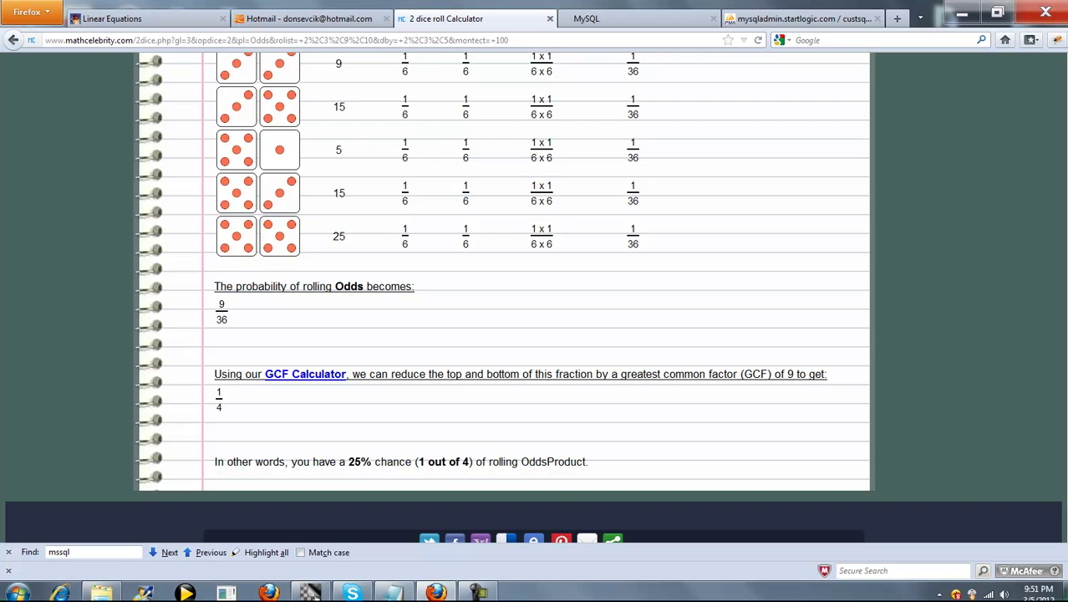
{"action": "scroll", "coordinate": [540, 174], "scroll_direction": "up", "scroll_amount": 12}
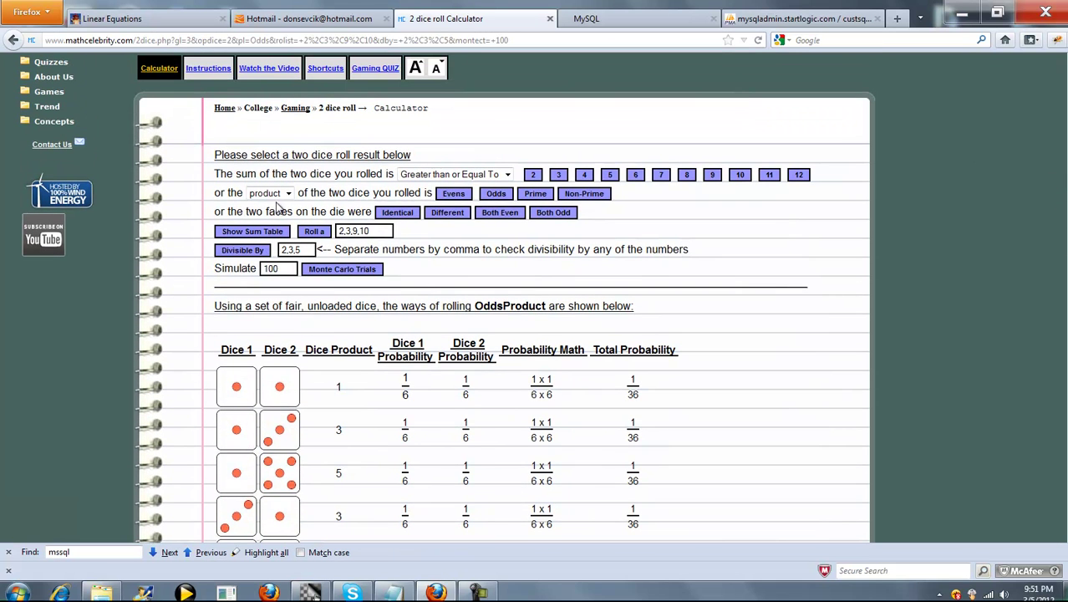
Show the even-product rolls and scroll through the table to 27/36, reduced to 3/4 (75%).
{"action": "left_click", "coordinate": [454, 195]}
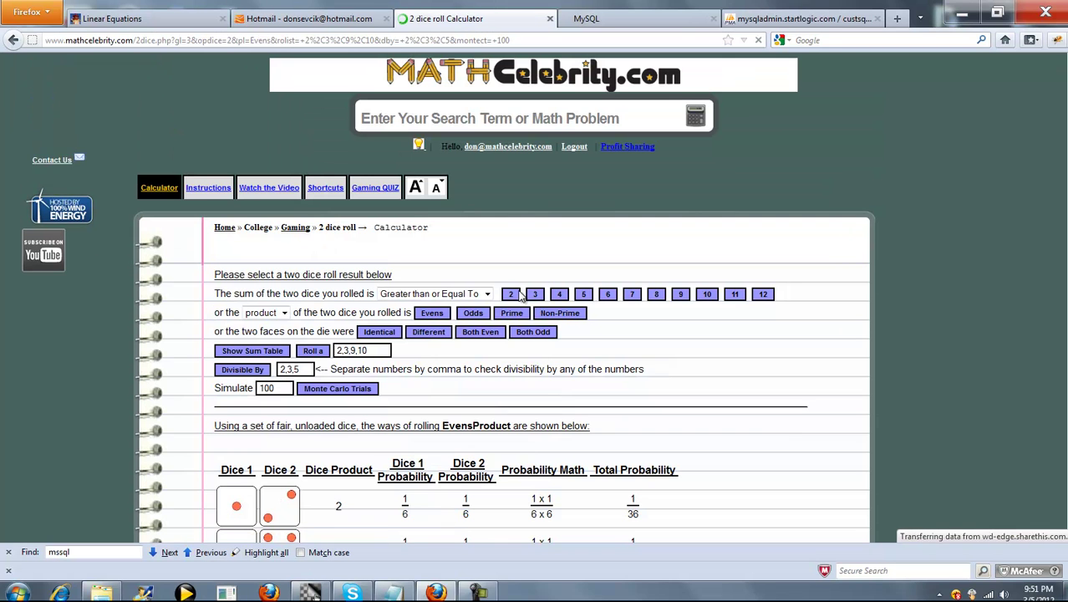
{"action": "scroll", "coordinate": [694, 378], "scroll_direction": "down", "scroll_amount": 5}
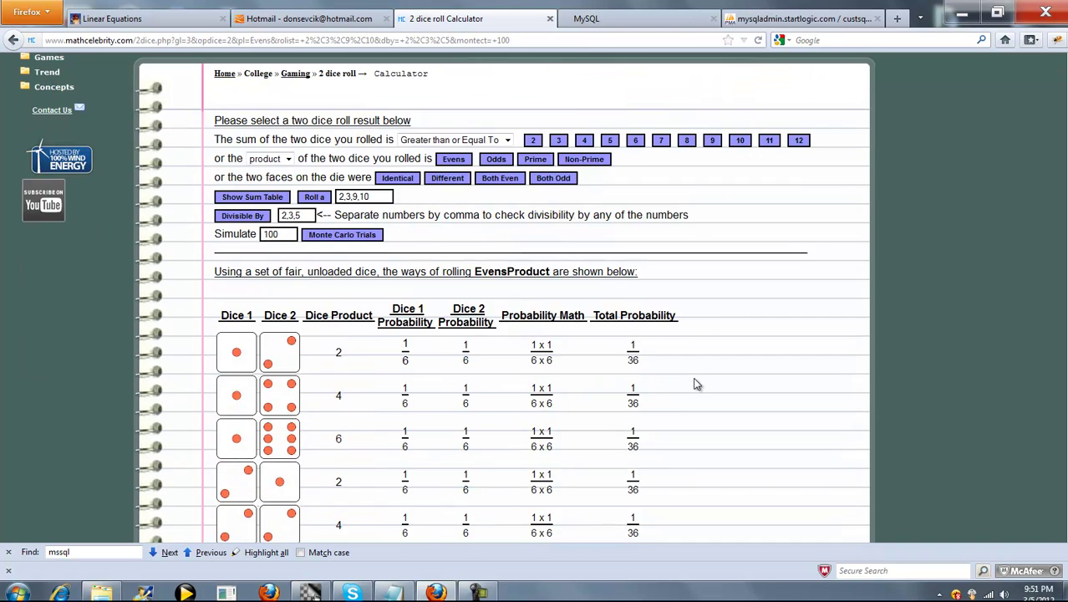
{"action": "scroll", "coordinate": [372, 343], "scroll_direction": "down", "scroll_amount": 2}
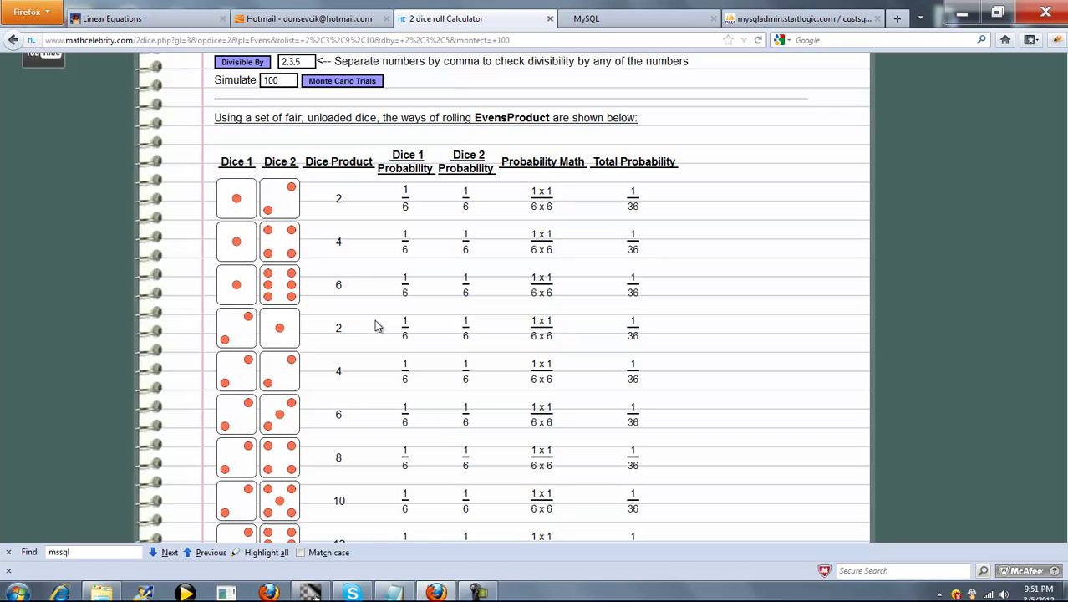
{"action": "scroll", "coordinate": [375, 326], "scroll_direction": "down", "scroll_amount": 4}
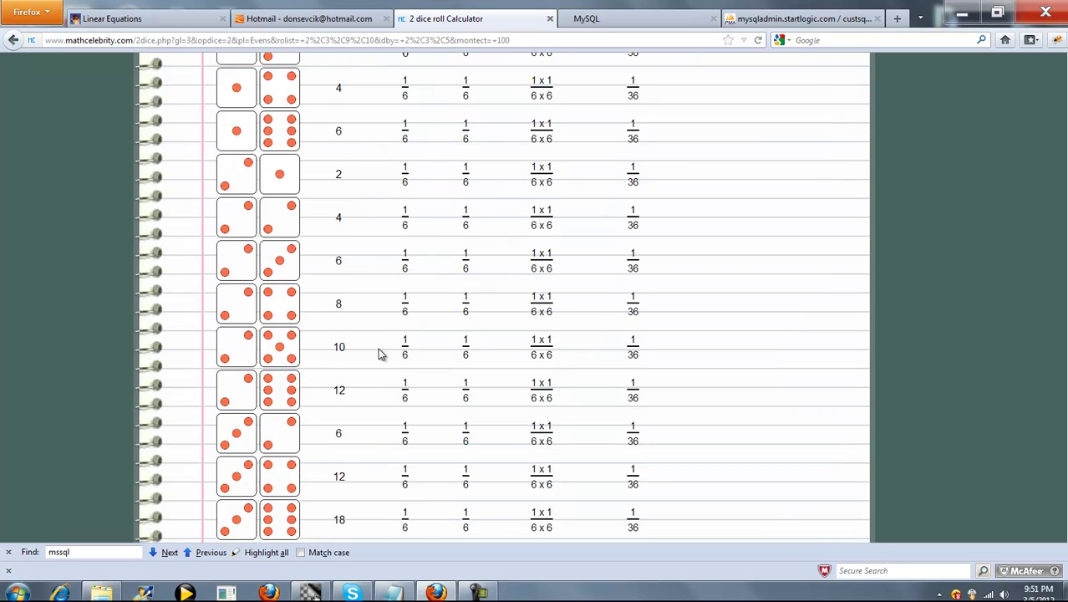
{"action": "scroll", "coordinate": [379, 354], "scroll_direction": "down", "scroll_amount": 4}
{"action": "scroll", "coordinate": [1065, 407], "scroll_direction": "down", "scroll_amount": 14}
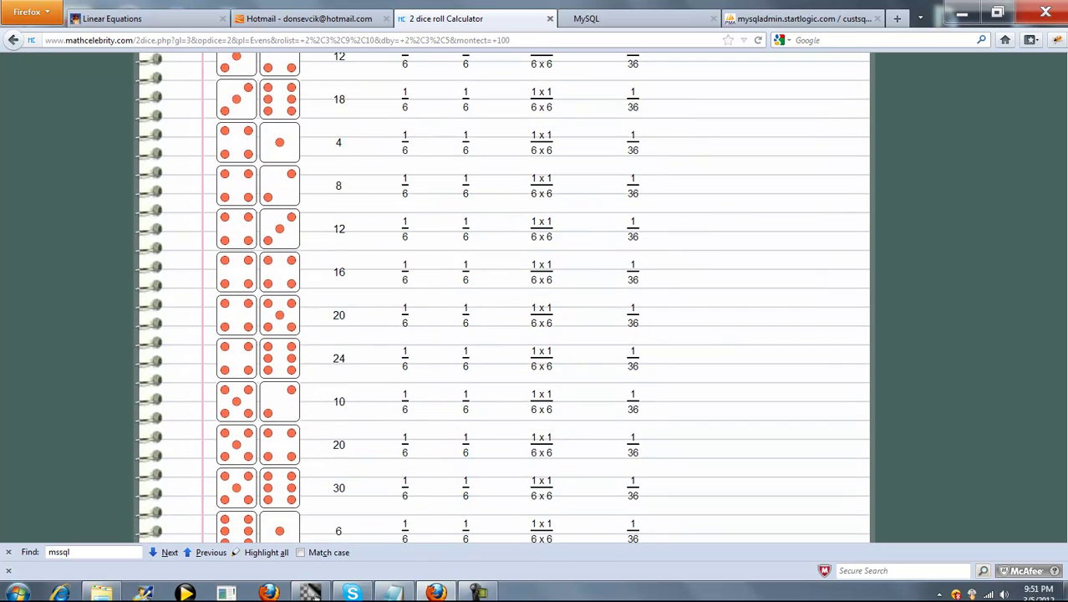
{"action": "scroll", "coordinate": [1065, 407], "scroll_direction": "down", "scroll_amount": 3}
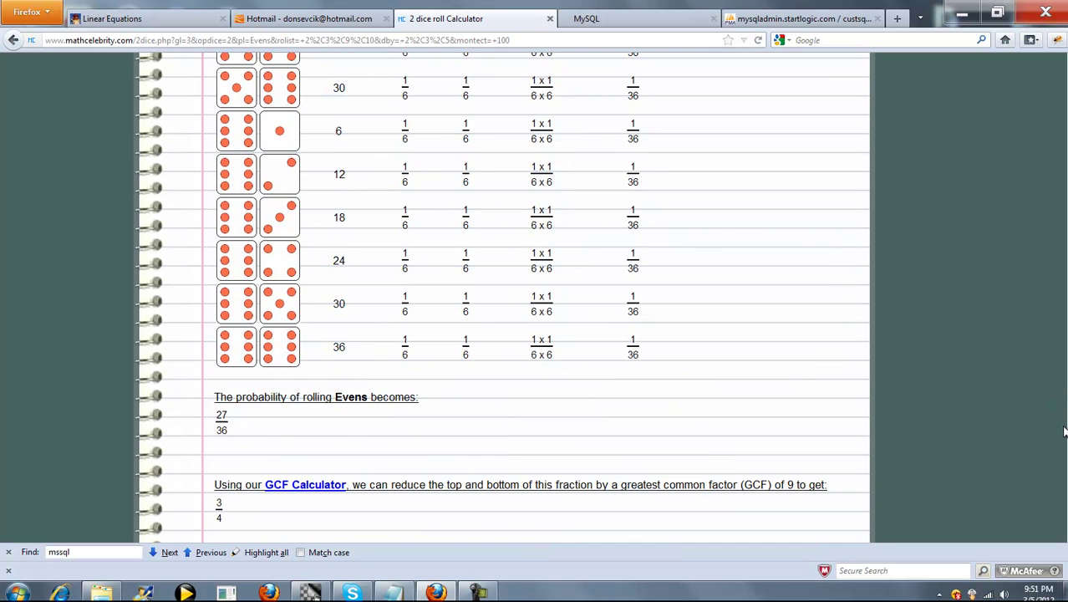
{"action": "scroll", "coordinate": [1065, 431], "scroll_direction": "down", "scroll_amount": 2}
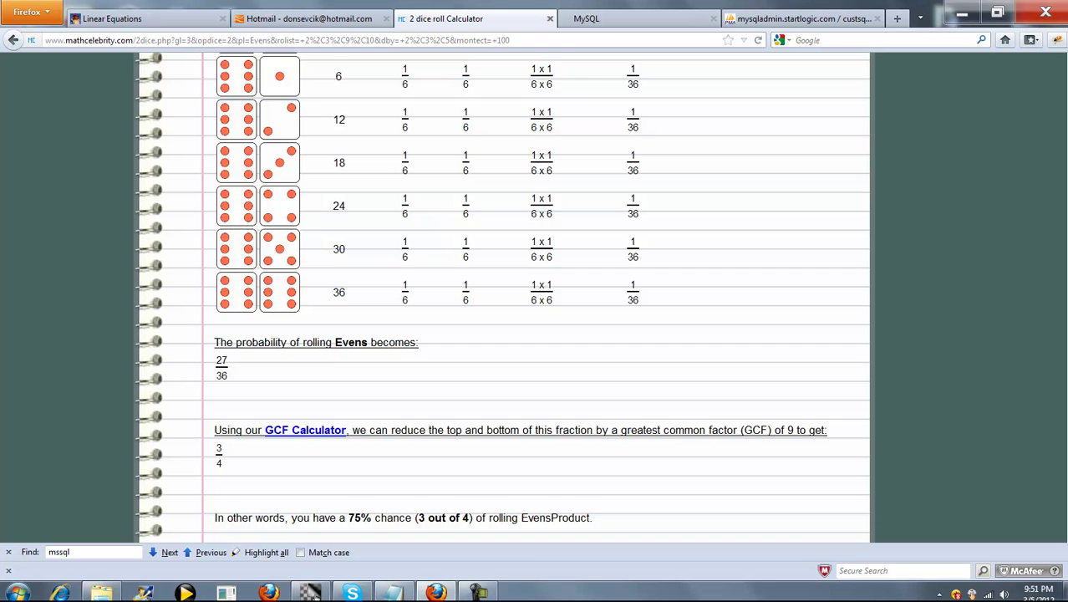
{"action": "scroll", "coordinate": [535, 298], "scroll_direction": "up", "scroll_amount": 15}
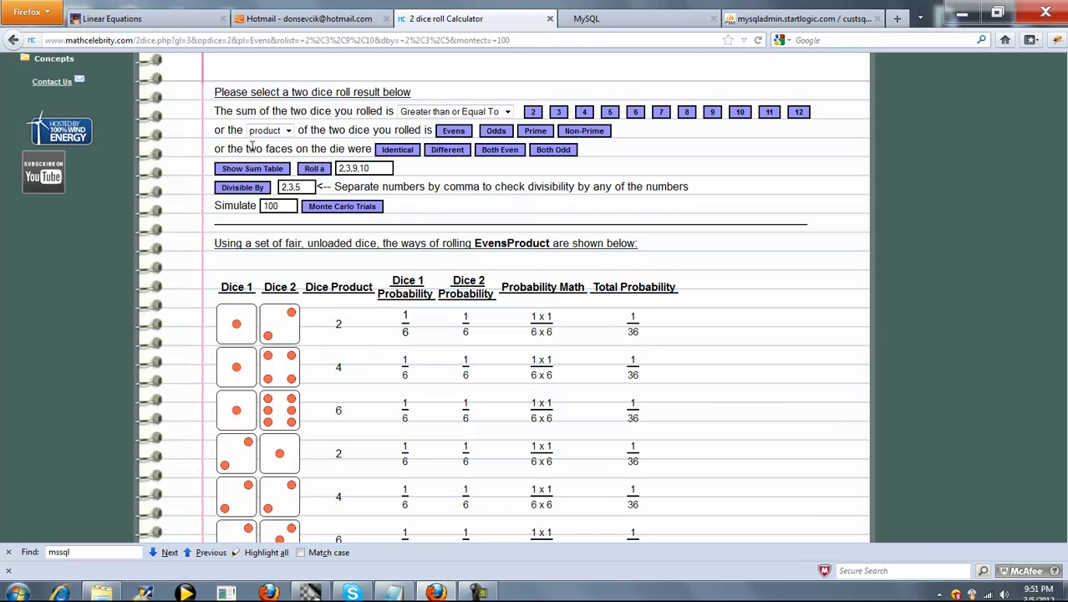
{"action": "left_click", "coordinate": [280, 130]}
Show the rolls where the two dice differ, enlarge the text, and review 30/36 = 5/6 (83.33%).
{"action": "left_click", "coordinate": [266, 155]}
{"action": "left_click", "coordinate": [448, 151]}
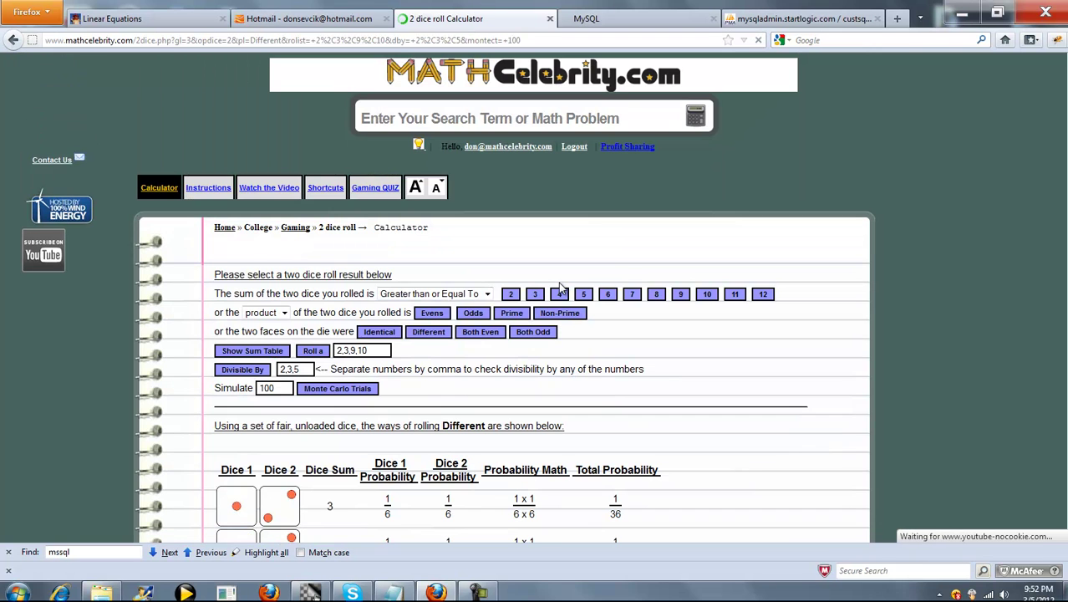
{"action": "left_click", "coordinate": [416, 188]}
{"action": "left_click", "coordinate": [417, 188]}
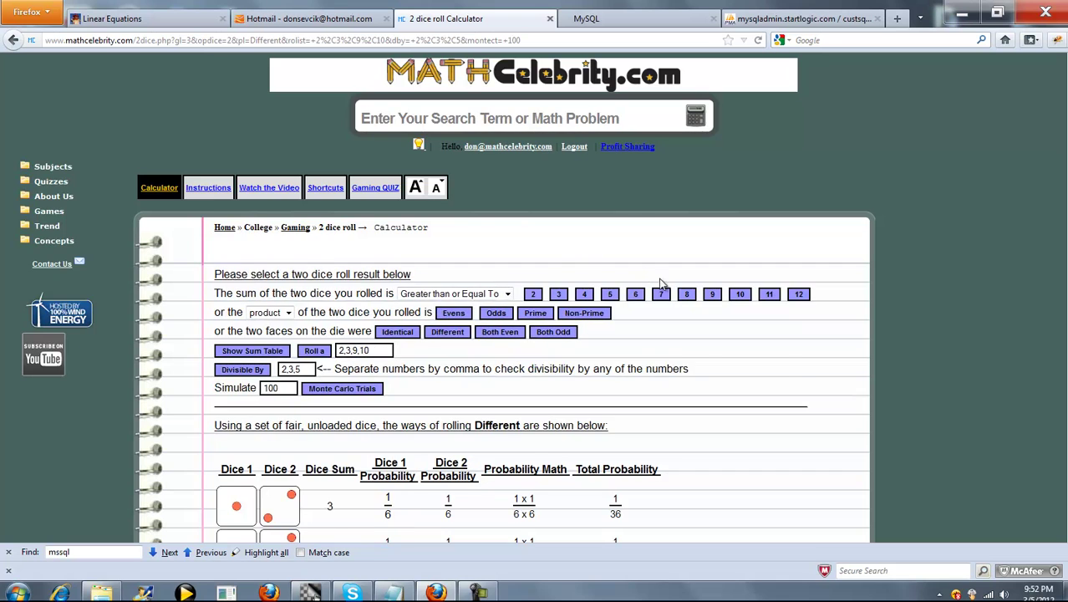
{"action": "scroll", "coordinate": [662, 284], "scroll_direction": "down", "scroll_amount": 3}
{"action": "scroll", "coordinate": [403, 343], "scroll_direction": "down", "scroll_amount": 2}
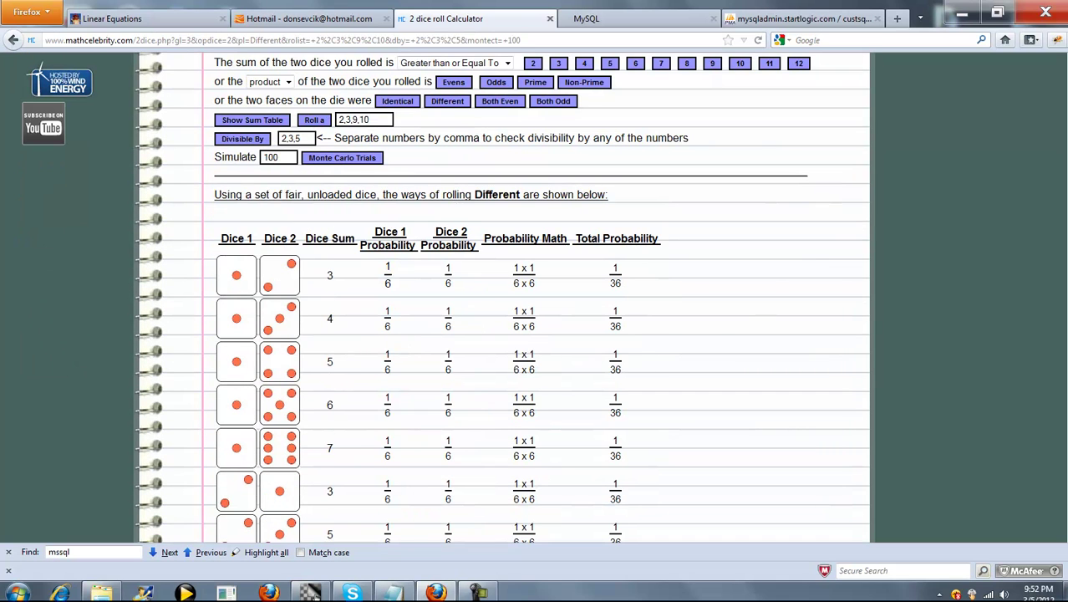
{"action": "scroll", "coordinate": [274, 322], "scroll_direction": "down", "scroll_amount": 5}
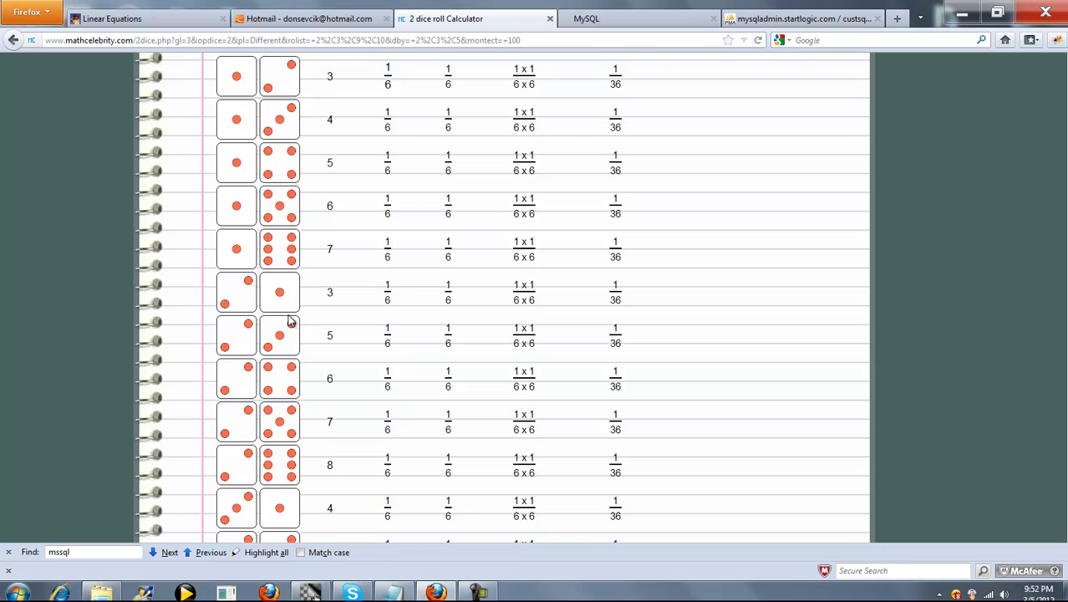
{"action": "scroll", "coordinate": [1063, 287], "scroll_direction": "down", "scroll_amount": 8}
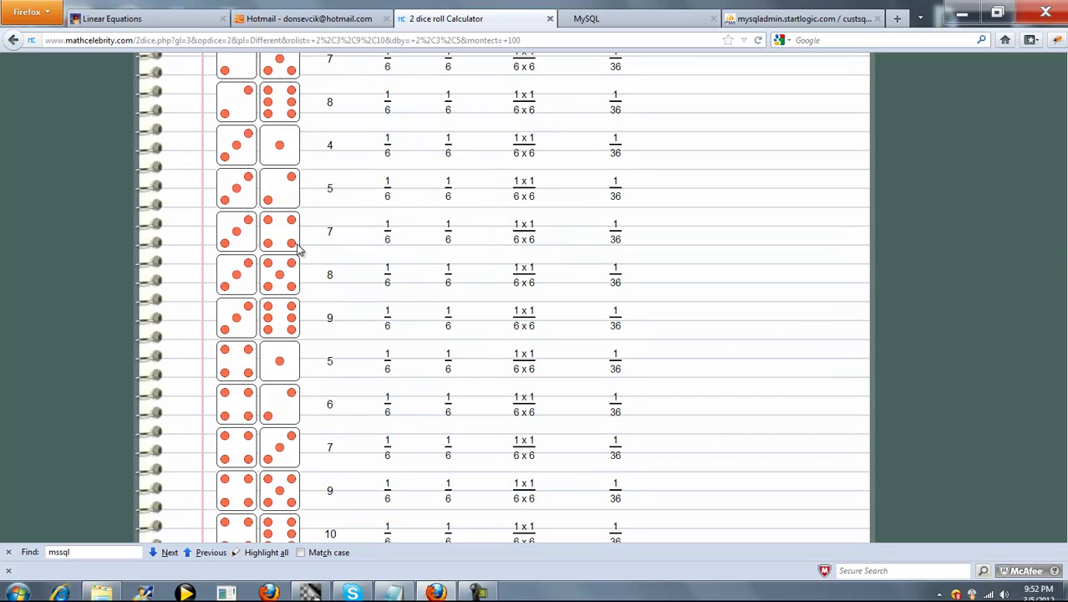
{"action": "scroll", "coordinate": [1056, 377], "scroll_direction": "down", "scroll_amount": 8}
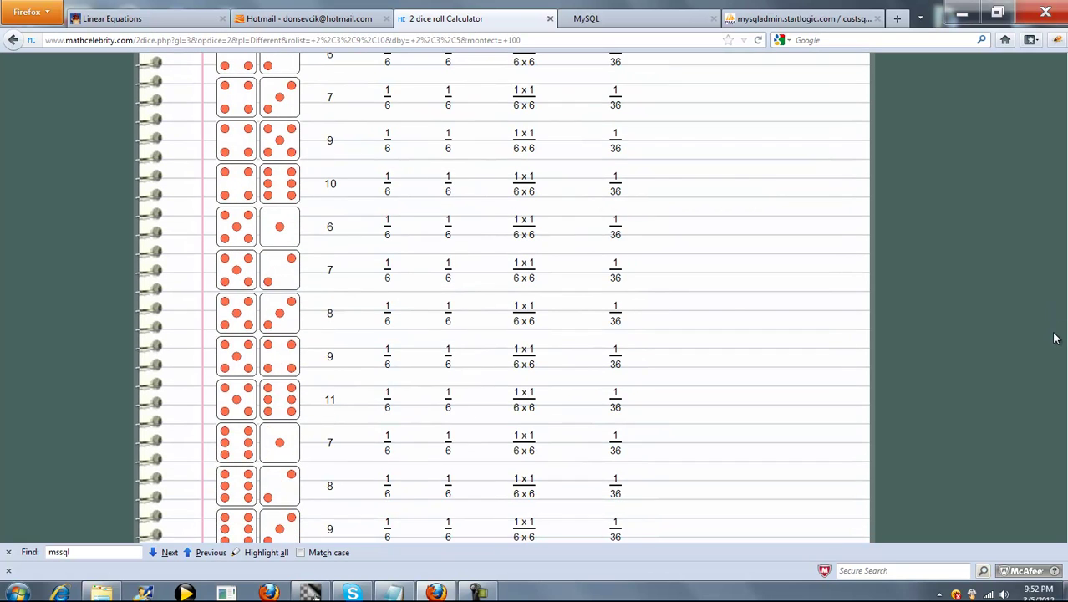
{"action": "scroll", "coordinate": [1055, 377], "scroll_direction": "down", "scroll_amount": 5}
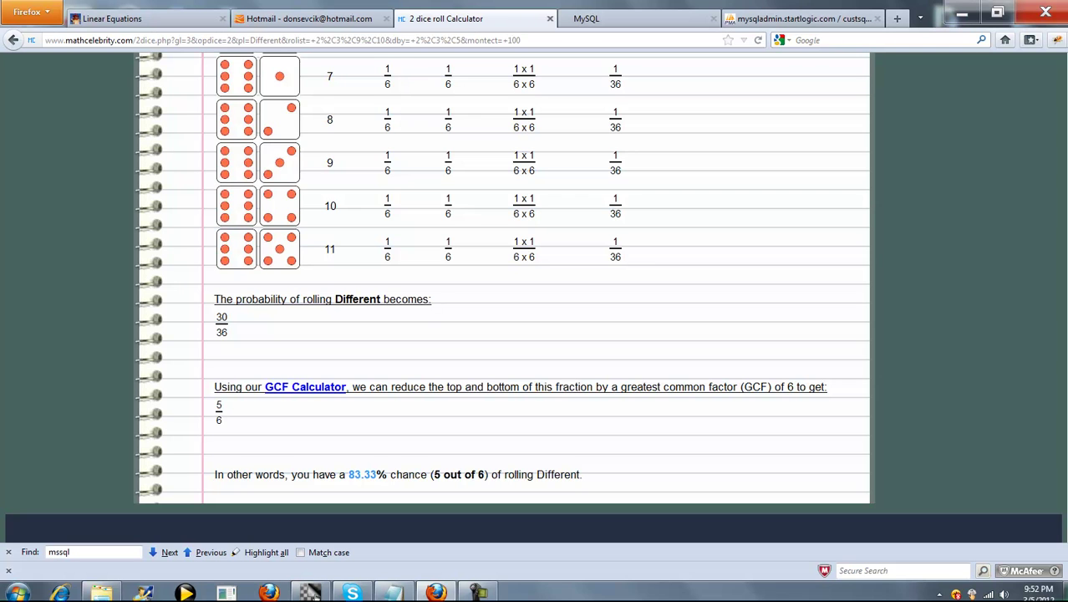
{"action": "scroll", "coordinate": [362, 474], "scroll_direction": "up", "scroll_amount": 15}
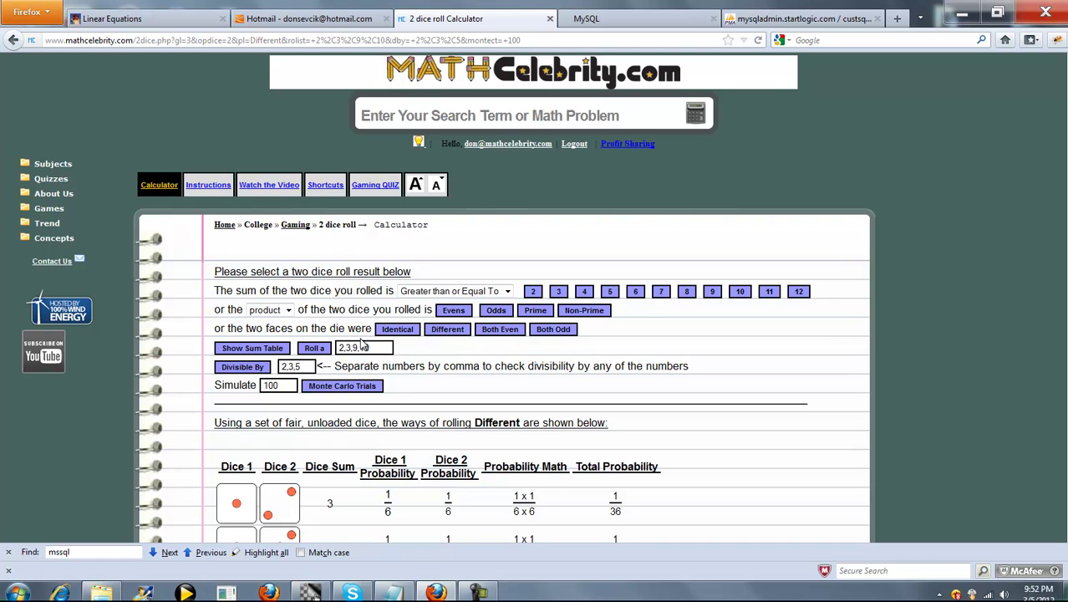
Show the Both Odd rolls with enlarged text and review 9/36, reduced to 1/4 (25%).
{"action": "left_click", "coordinate": [542, 329]}
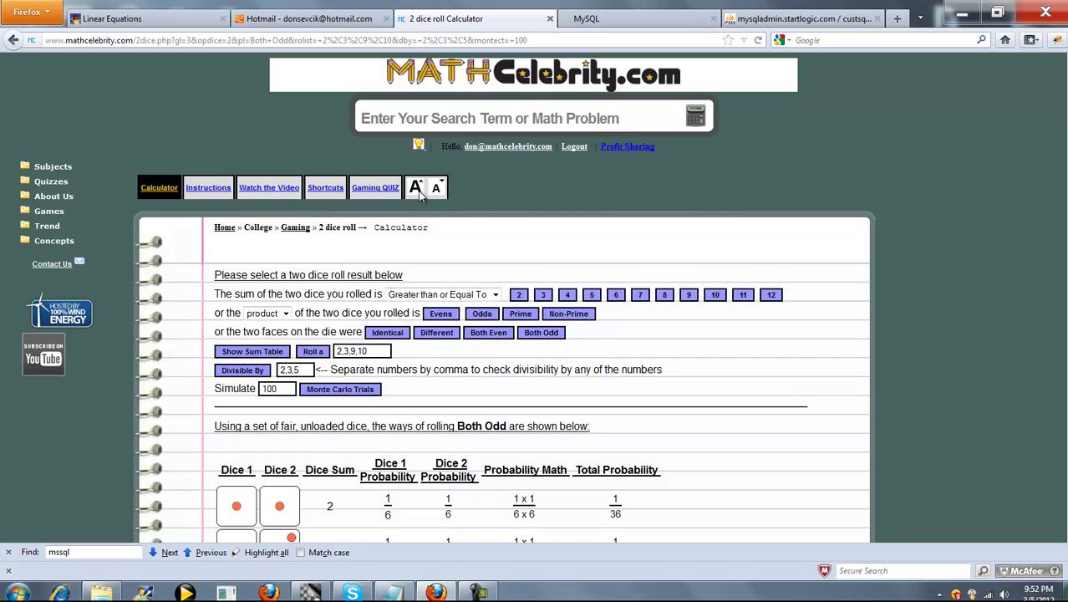
{"action": "left_click", "coordinate": [416, 188]}
{"action": "scroll", "coordinate": [1060, 284], "scroll_direction": "down", "scroll_amount": 5}
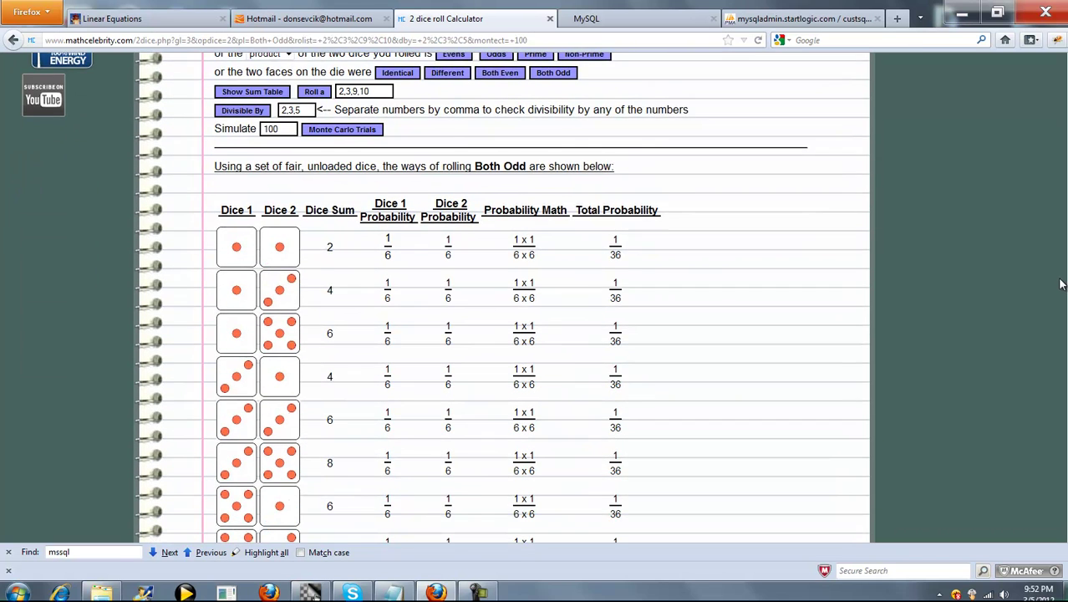
{"action": "scroll", "coordinate": [1060, 284], "scroll_direction": "down", "scroll_amount": 2}
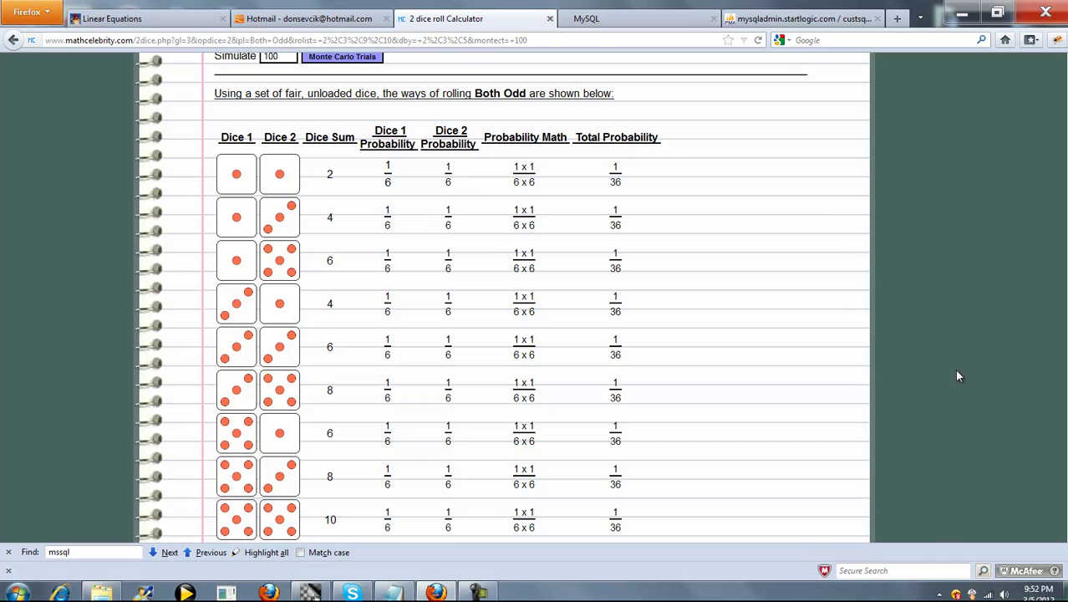
{"action": "scroll", "coordinate": [1065, 305], "scroll_direction": "down", "scroll_amount": 3}
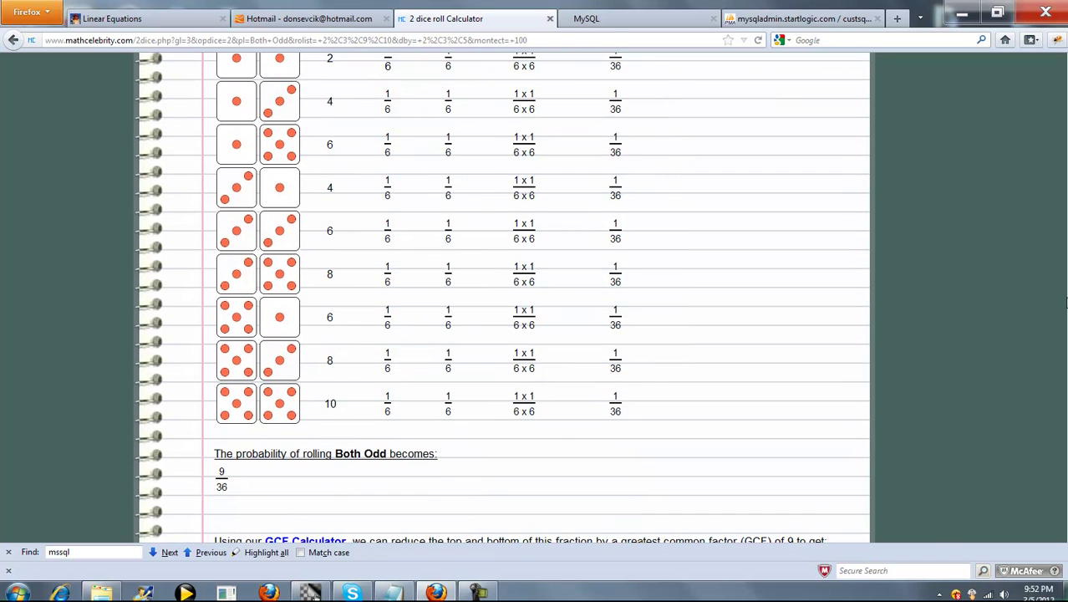
{"action": "scroll", "coordinate": [1064, 322], "scroll_direction": "up", "scroll_amount": 2}
{"action": "scroll", "coordinate": [1062, 338], "scroll_direction": "down", "scroll_amount": 5}
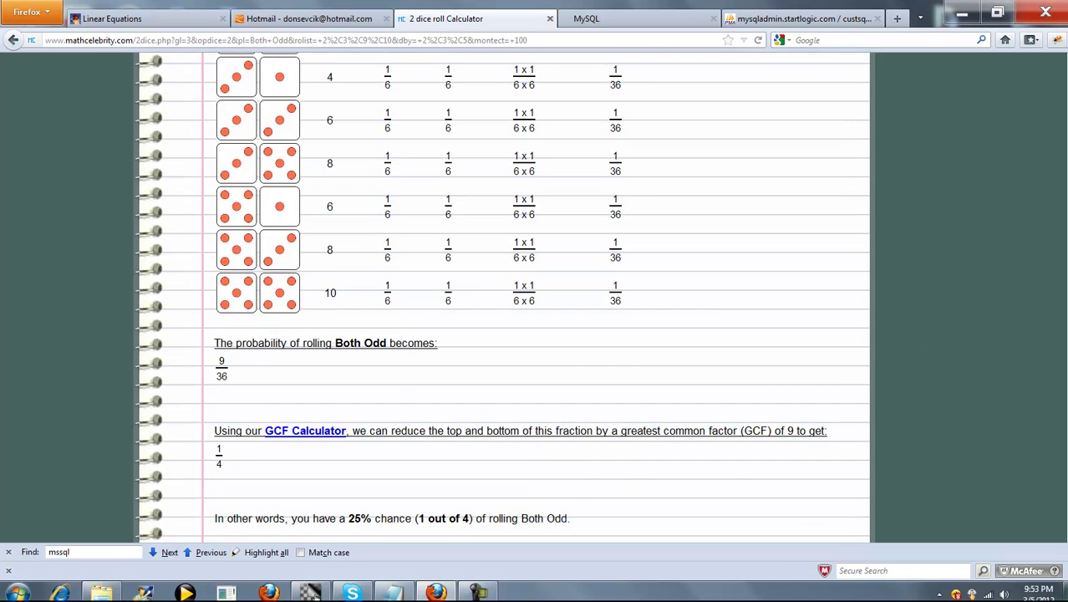
{"action": "scroll", "coordinate": [262, 423], "scroll_direction": "up", "scroll_amount": 12}
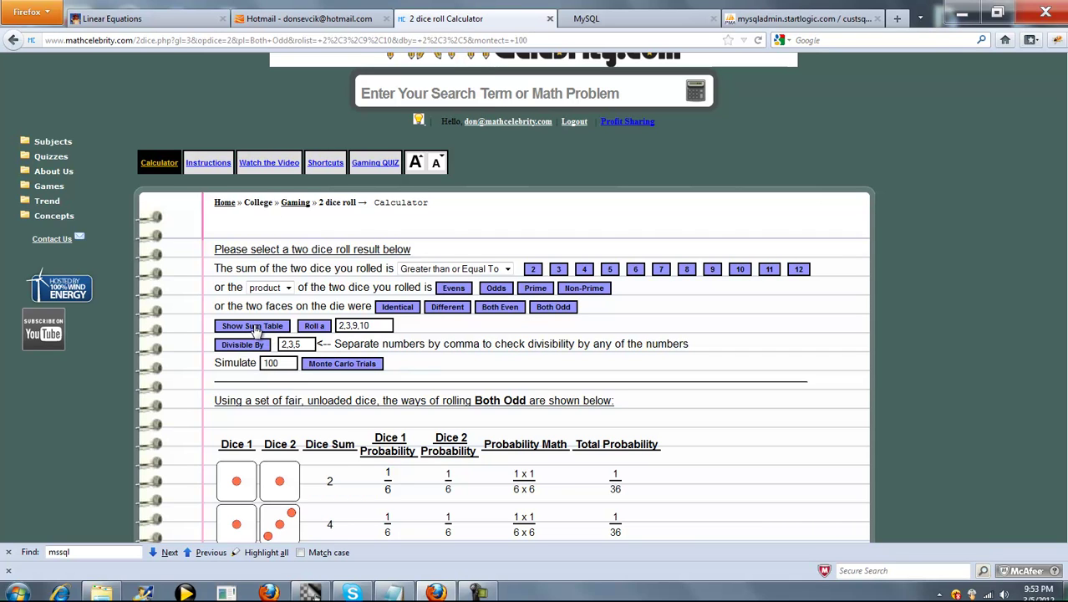
Load the 2 Dice Totals sum table, a 6-by-6 grid of sums 2 to 12.
{"action": "left_click", "coordinate": [254, 326]}
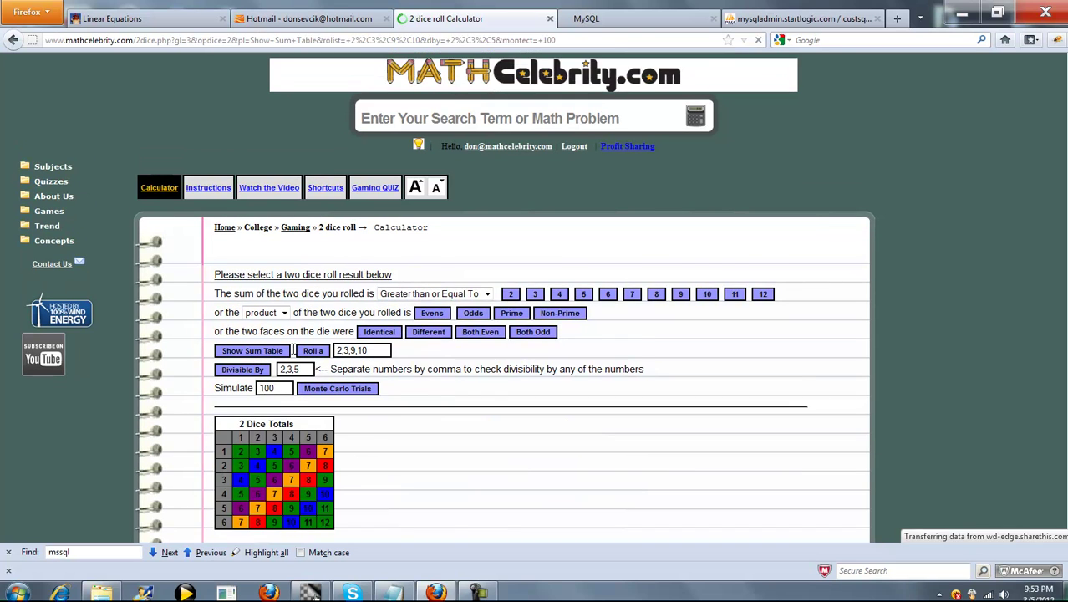
{"action": "scroll", "coordinate": [402, 379], "scroll_direction": "down", "scroll_amount": 1}
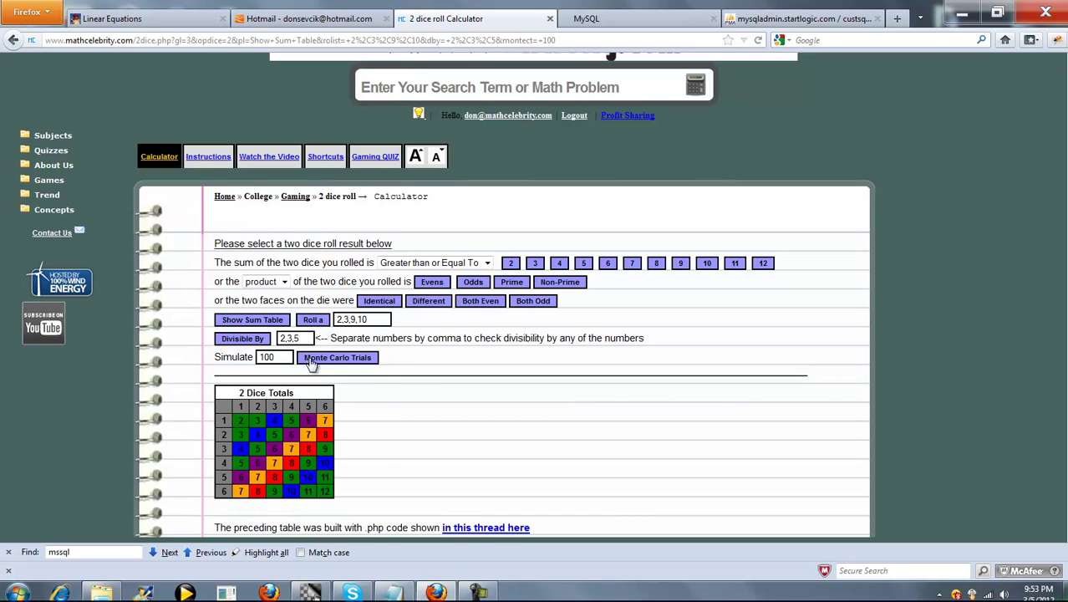
Edit the target sums list to 2,3,8,9,10,11 and calculate the probability.
{"action": "mouse_move", "coordinate": [363, 319]}
{"action": "left_mouse_down"}
{"action": "mouse_move", "coordinate": [338, 319]}
{"action": "mouse_move", "coordinate": [357, 320]}
{"action": "left_mouse_up"}
{"action": "left_click", "coordinate": [357, 320]}
{"action": "key", "text": "Left"}
{"action": "key", "text": "Left"}
{"action": "type", "text": "8,"}
{"action": "key", "text": "End"}
{"action": "type", "text": ",11"}
{"action": "left_click", "coordinate": [314, 320]}
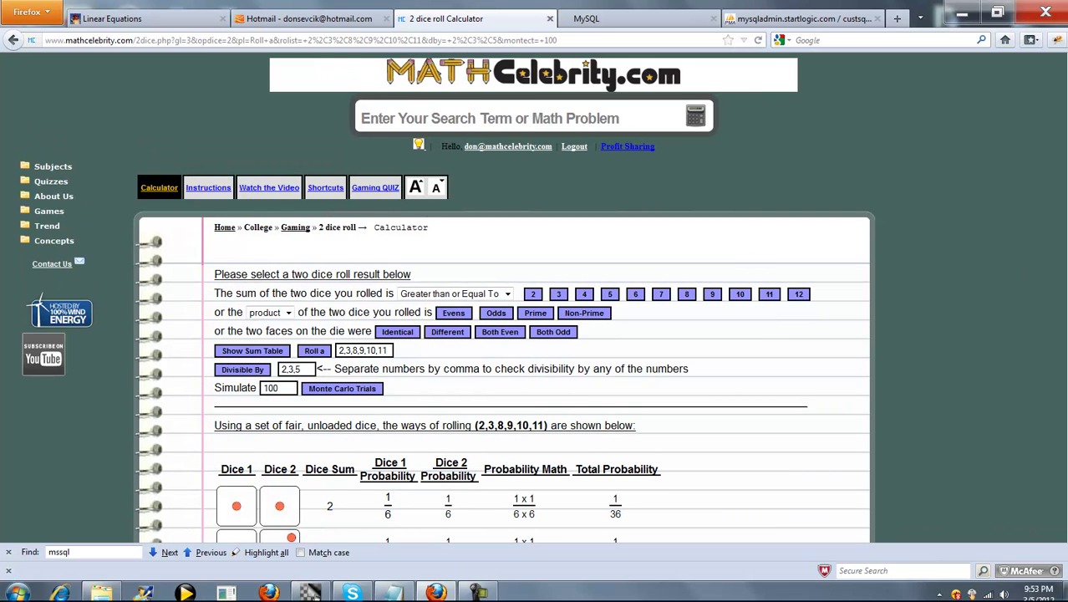
Review the results down to the 17/36 (47.22%) probability.
{"action": "scroll", "coordinate": [1066, 230], "scroll_direction": "down", "scroll_amount": 3}
{"action": "scroll", "coordinate": [1066, 230], "scroll_direction": "down", "scroll_amount": 4}
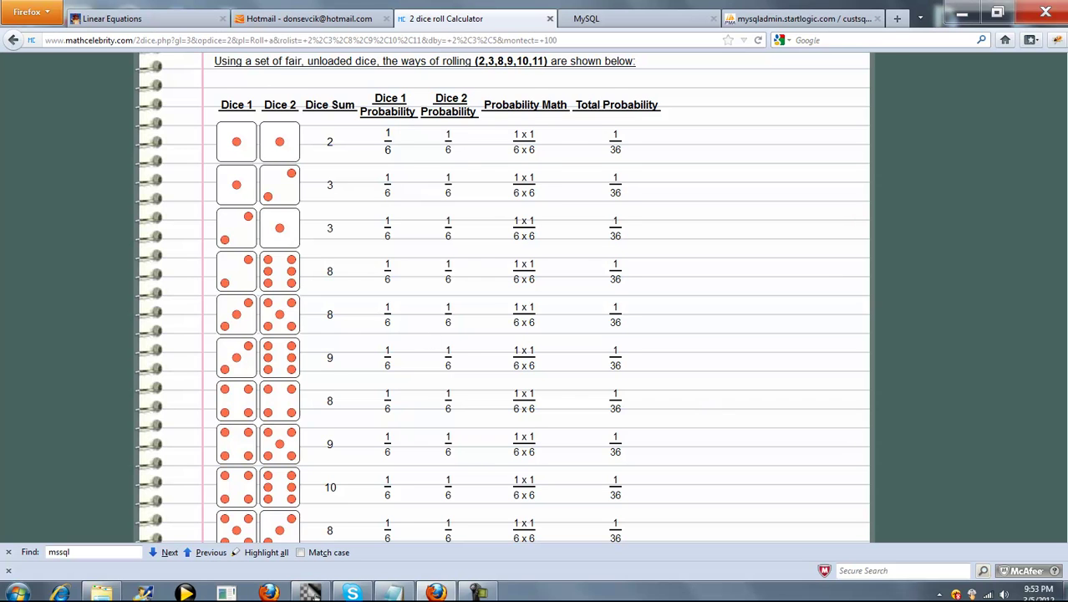
{"action": "scroll", "coordinate": [1065, 326], "scroll_direction": "down", "scroll_amount": 15}
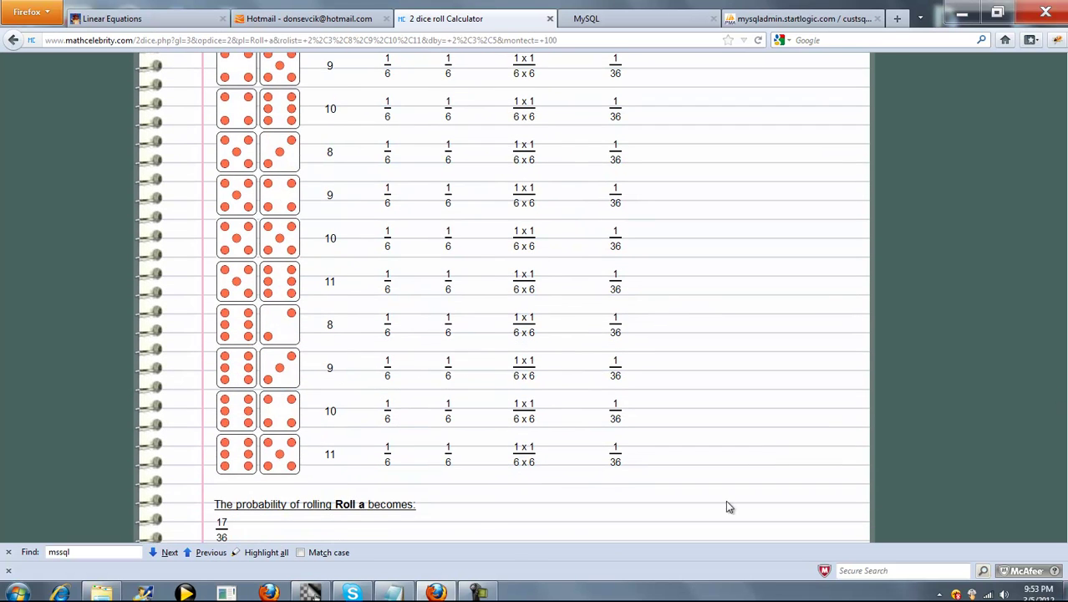
{"action": "scroll", "coordinate": [1061, 265], "scroll_direction": "up", "scroll_amount": 15}
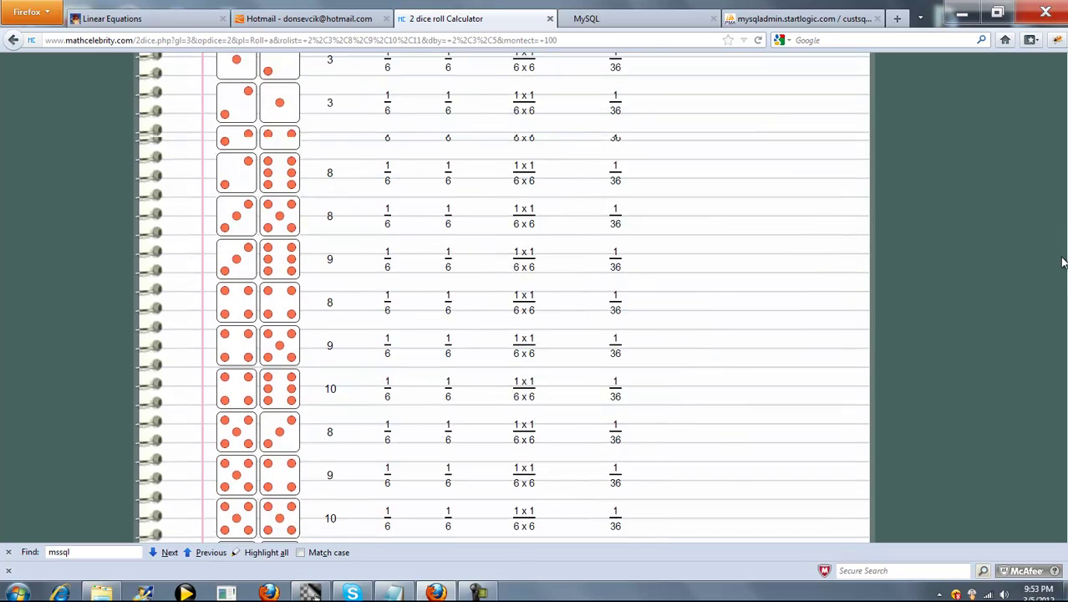
{"action": "scroll", "coordinate": [1062, 265], "scroll_direction": "down", "scroll_amount": 3}
{"action": "scroll", "coordinate": [1060, 264], "scroll_direction": "down", "scroll_amount": 5}
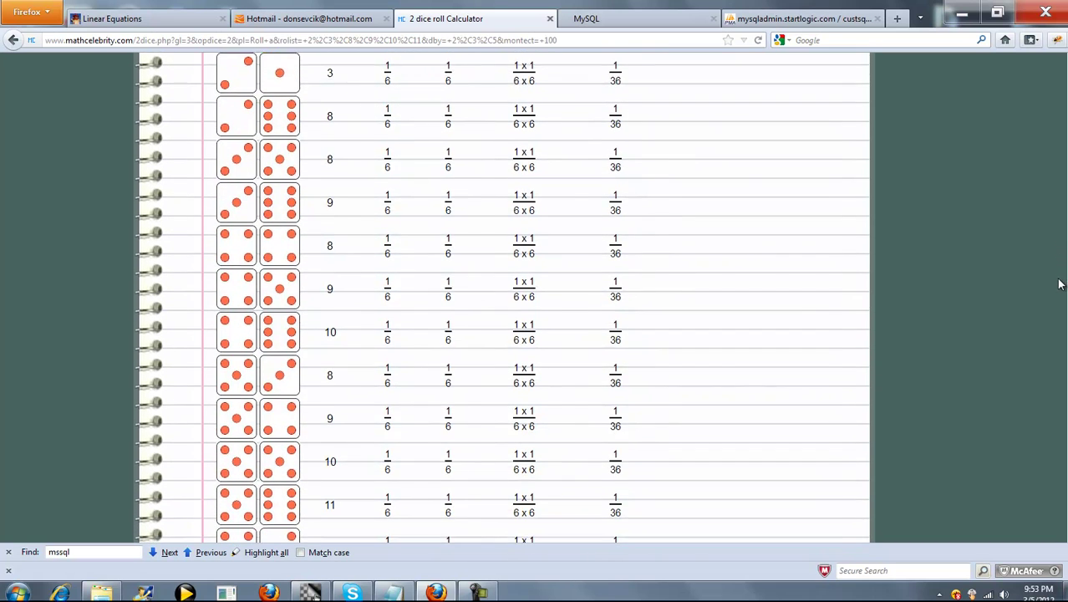
{"action": "scroll", "coordinate": [1057, 330], "scroll_direction": "down", "scroll_amount": 10}
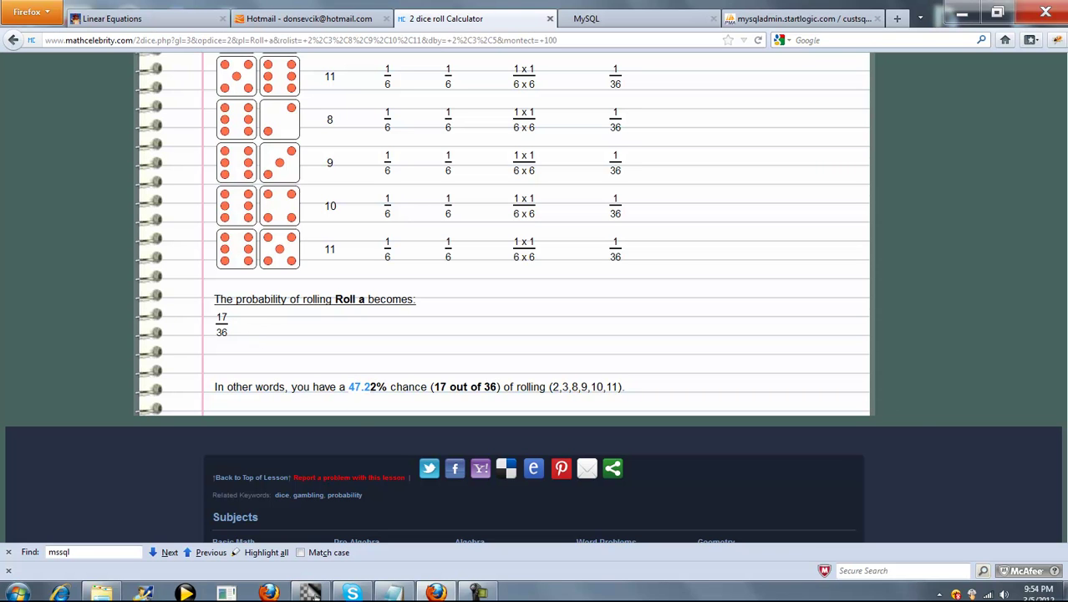
{"action": "scroll", "coordinate": [355, 372], "scroll_direction": "up", "scroll_amount": 15}
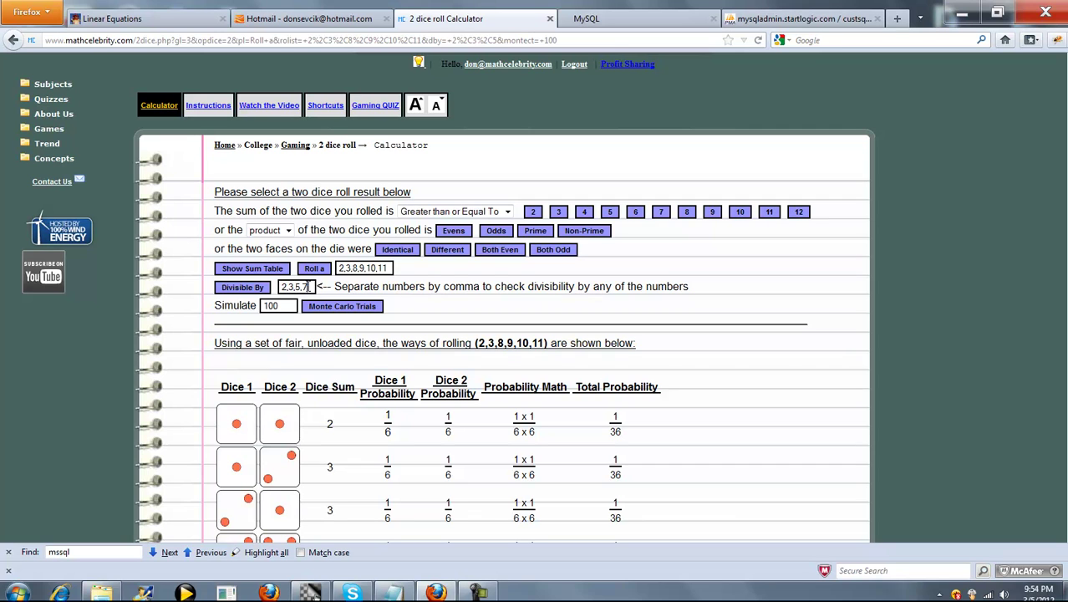
Calculate sums divisible by 2, 3, 5 or 7 and review 34/36, reduced to 17/18 (94.44%).
{"action": "left_click", "coordinate": [243, 288]}
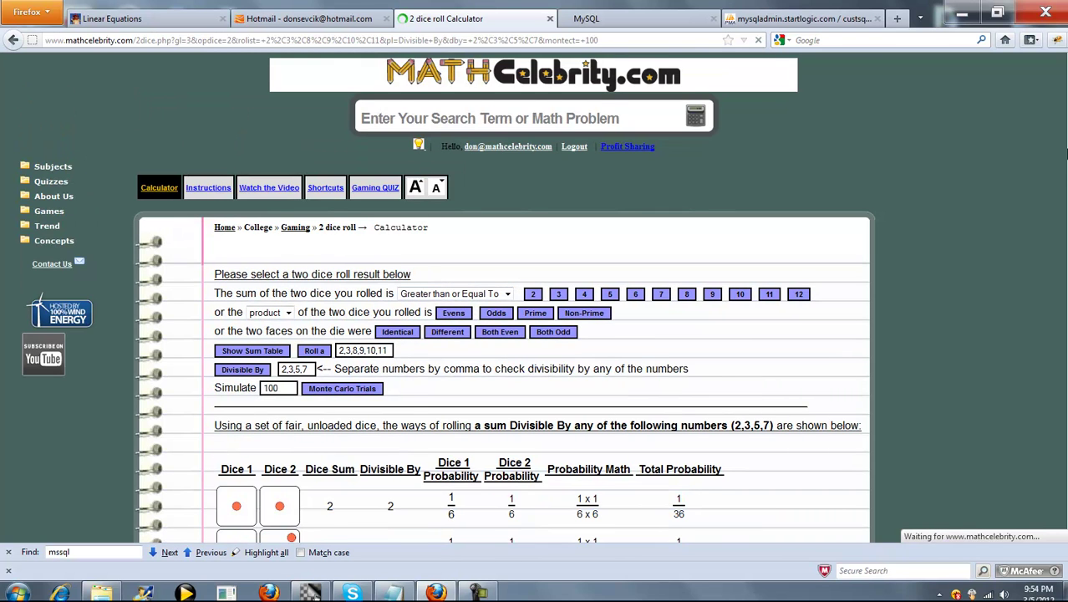
{"action": "scroll", "coordinate": [535, 334], "scroll_direction": "down", "scroll_amount": 3}
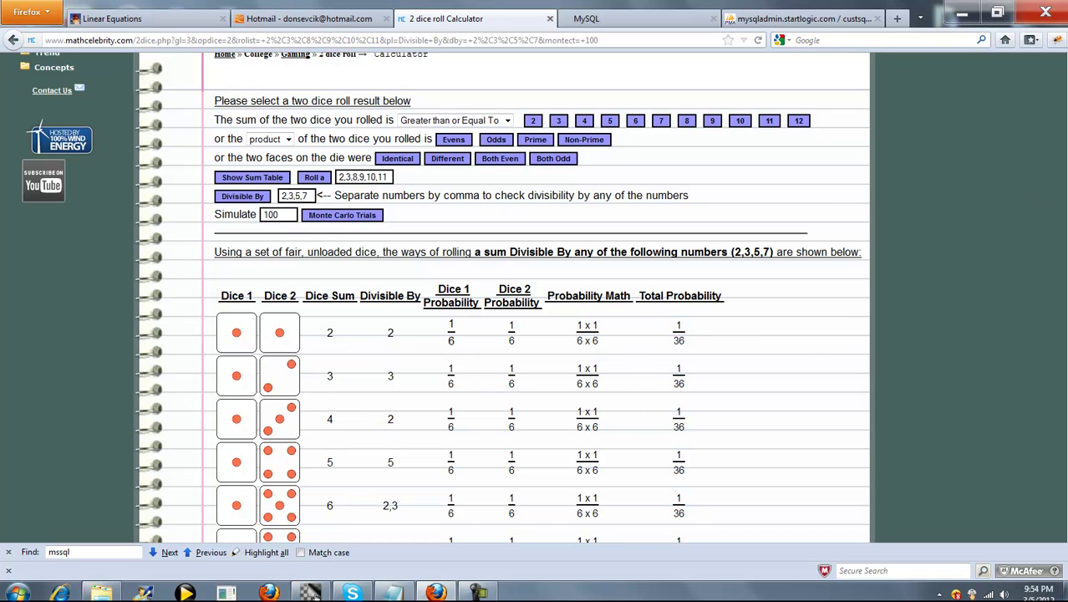
{"action": "scroll", "coordinate": [535, 334], "scroll_direction": "down", "scroll_amount": 5}
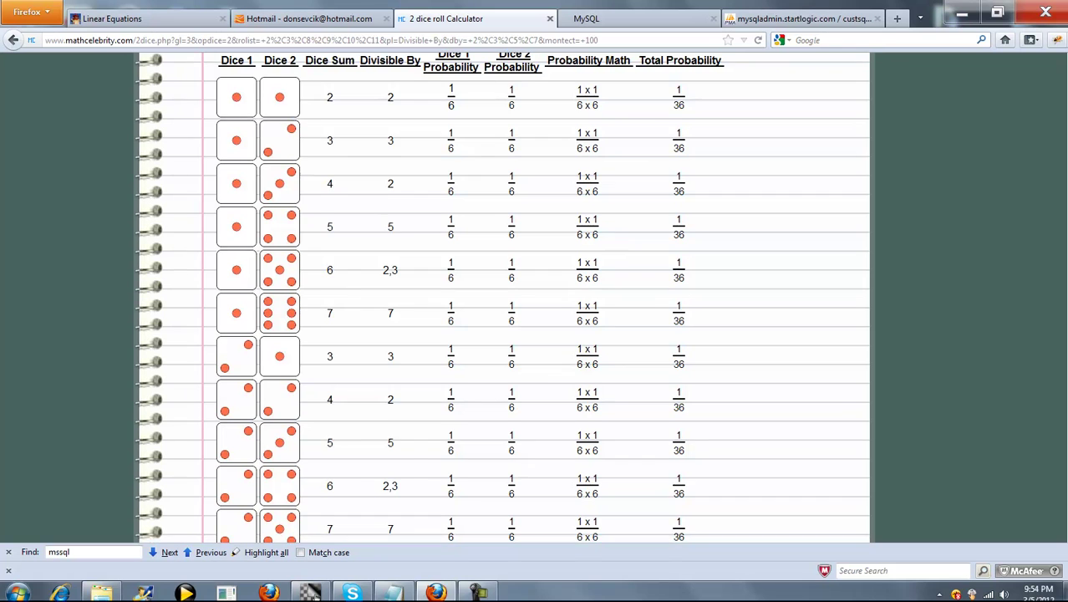
{"action": "scroll", "coordinate": [502, 298], "scroll_direction": "down", "scroll_amount": 1}
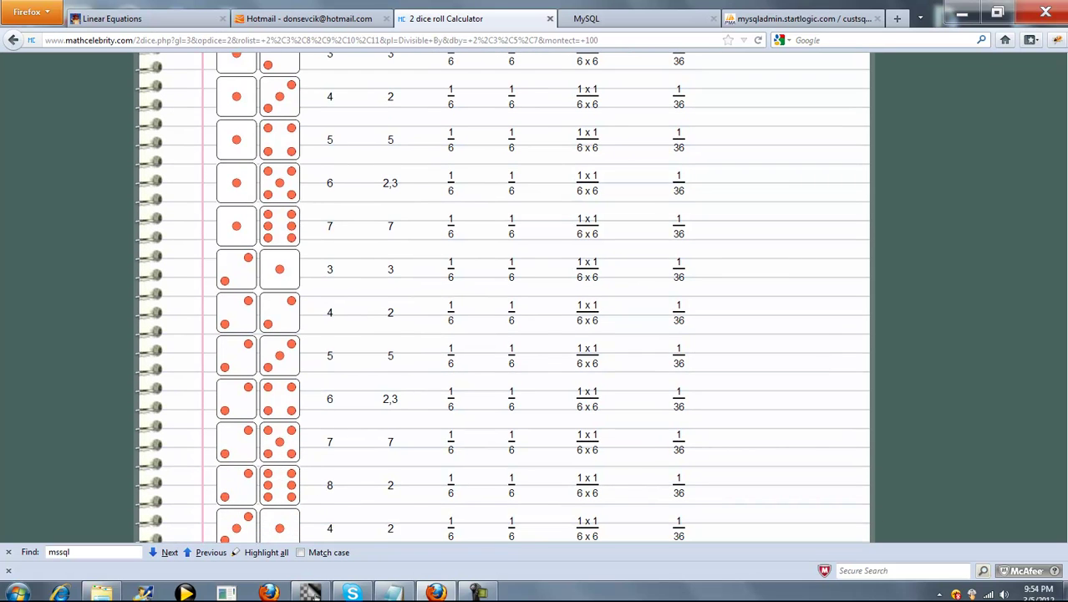
{"action": "scroll", "coordinate": [1063, 275], "scroll_direction": "down", "scroll_amount": 5}
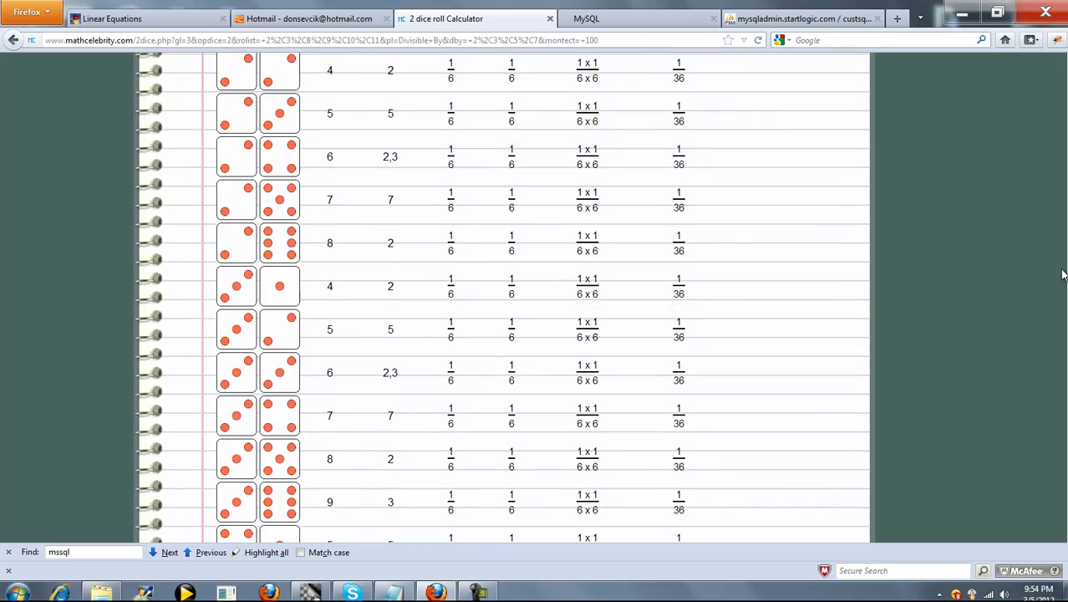
{"action": "scroll", "coordinate": [1063, 274], "scroll_direction": "down", "scroll_amount": 6}
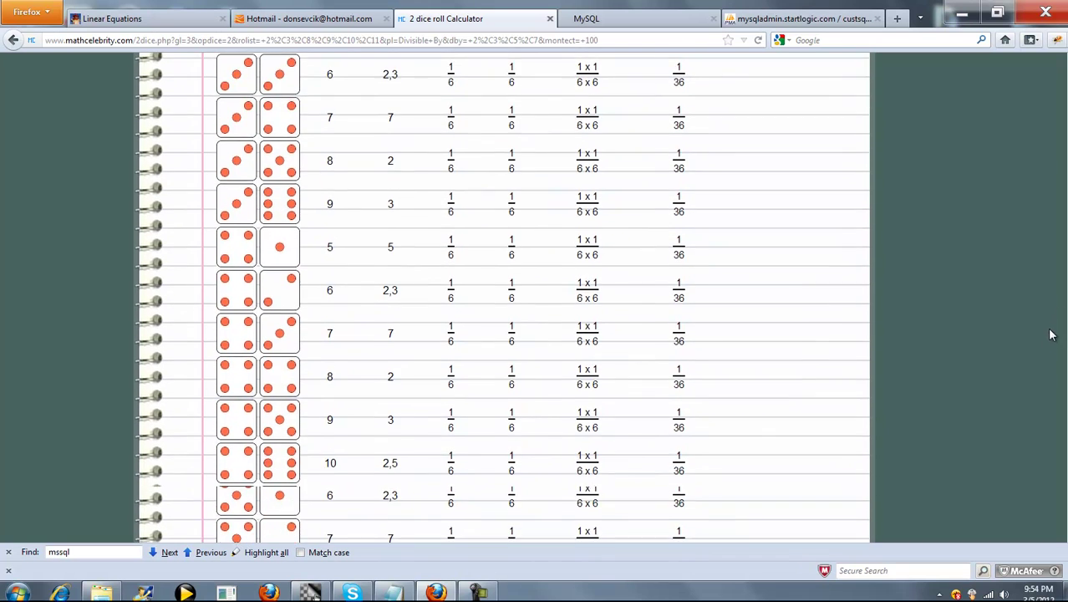
{"action": "scroll", "coordinate": [1045, 376], "scroll_direction": "down", "scroll_amount": 10}
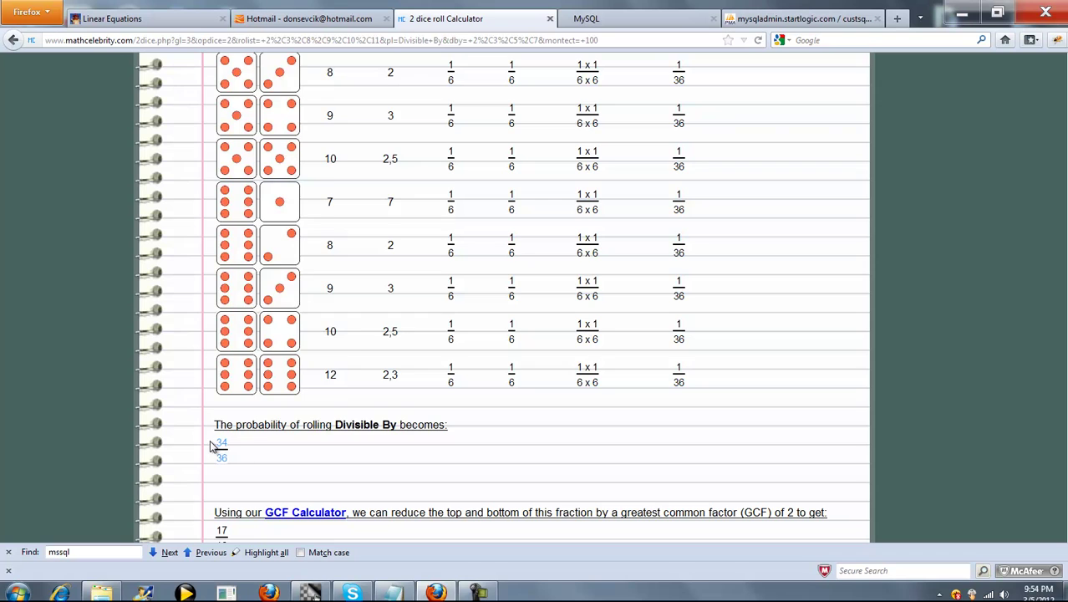
{"action": "scroll", "coordinate": [328, 473], "scroll_direction": "down", "scroll_amount": 3}
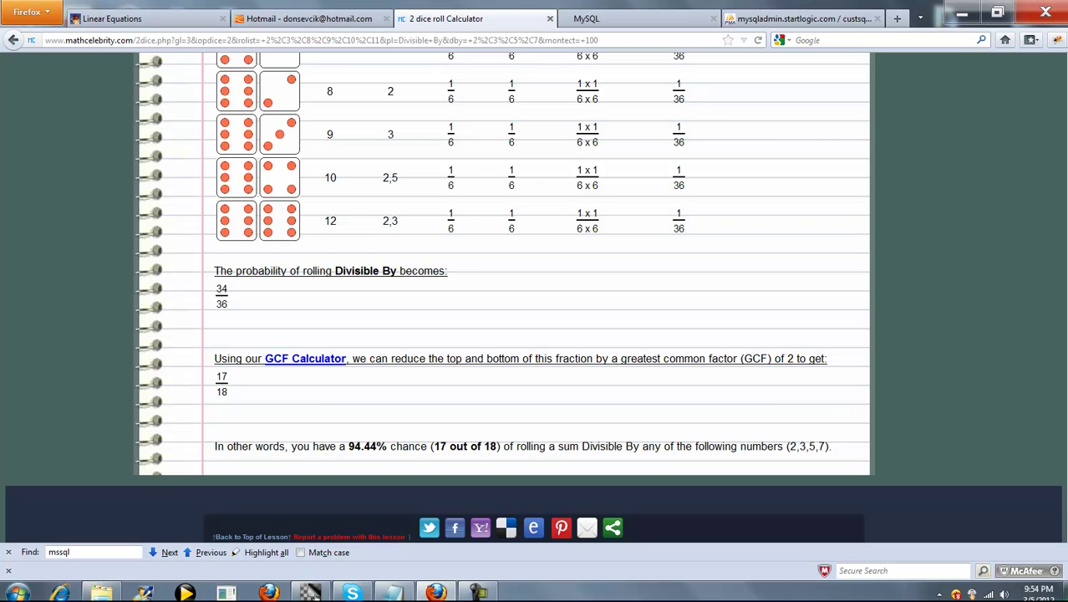
{"action": "scroll", "coordinate": [422, 395], "scroll_direction": "up", "scroll_amount": 15}
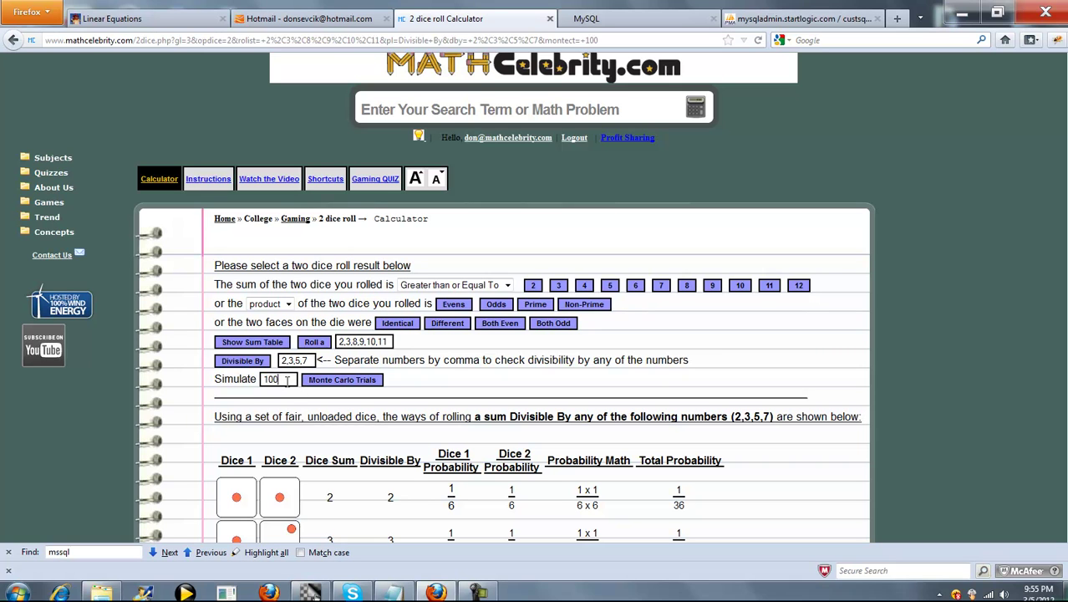
Change the Simulate count from 100 to 50 and run the Monte Carlo Trials.
{"action": "left_click_drag", "start_coordinate": [288, 380], "coordinate": [259, 379]}
{"action": "type", "text": "50"}
{"action": "left_click", "coordinate": [317, 380]}
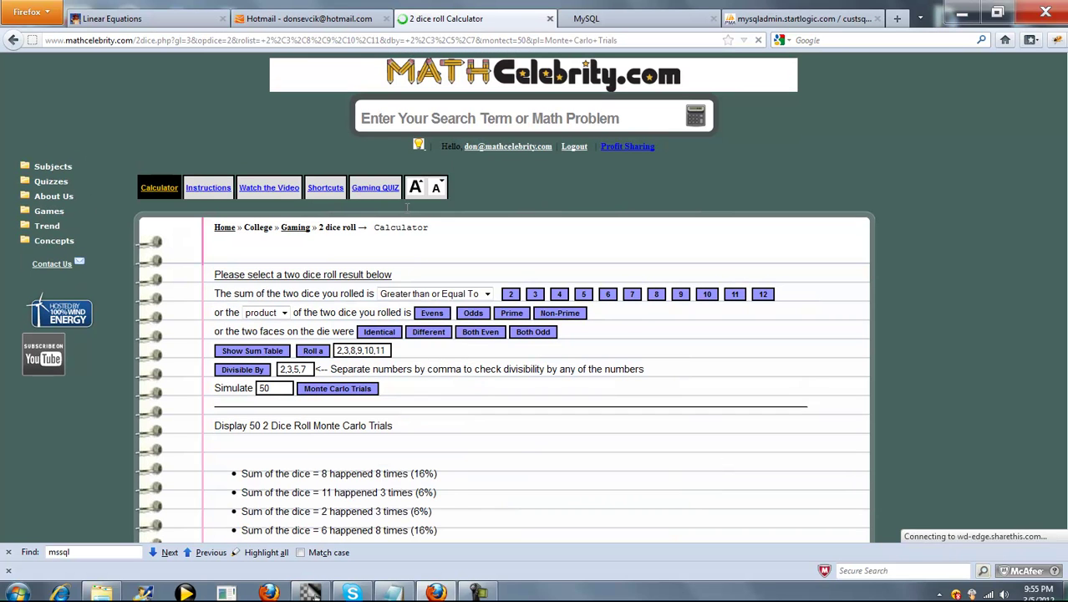
{"action": "left_click", "coordinate": [416, 189]}
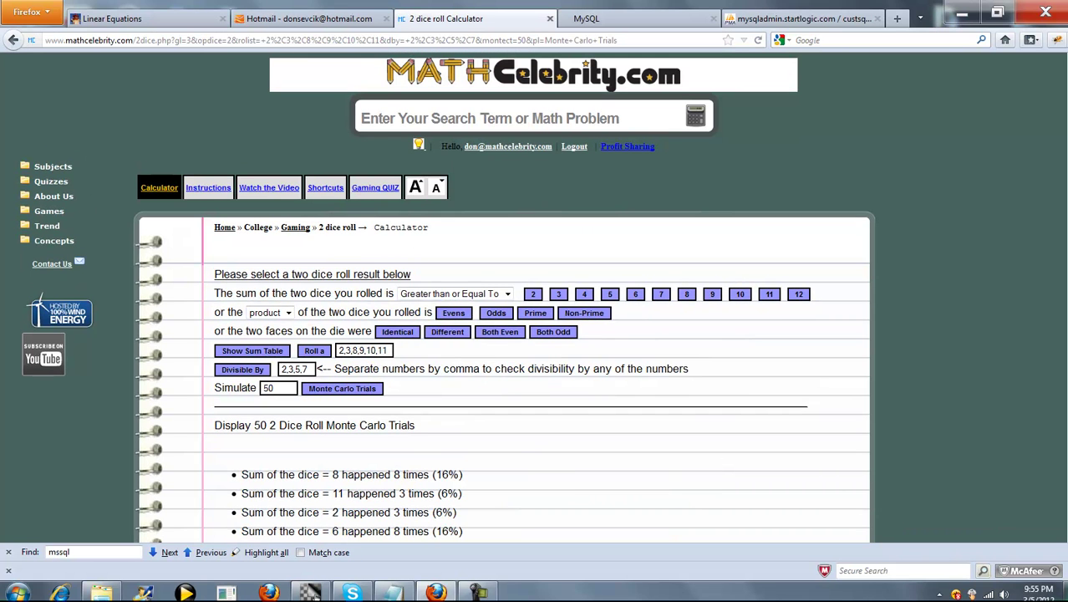
{"action": "scroll", "coordinate": [532, 265], "scroll_direction": "down", "scroll_amount": 5}
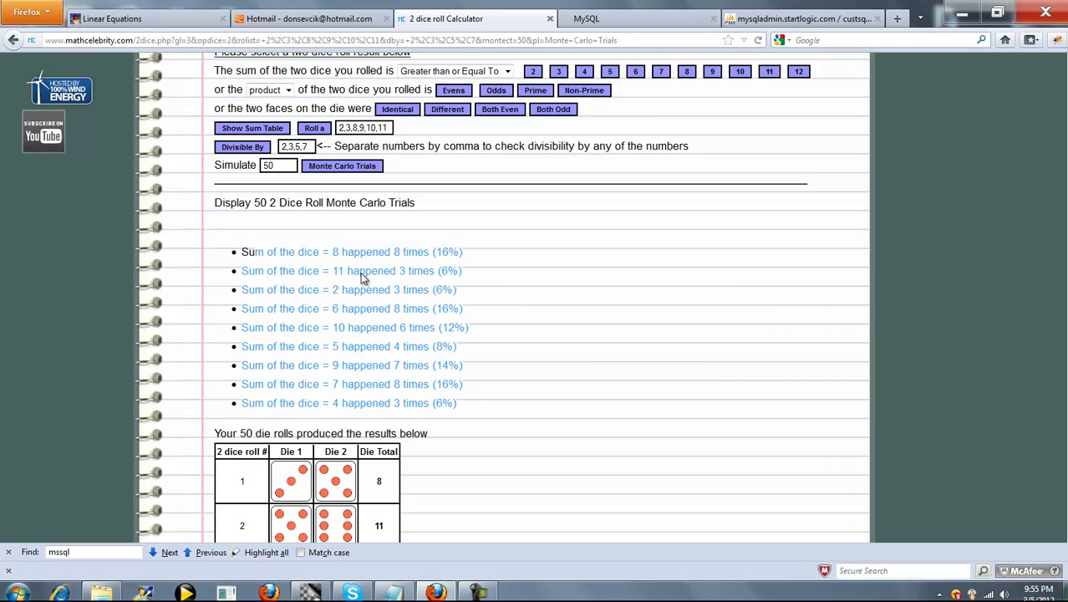
Highlight the first sum-frequency lines of the 50-roll results to point them out.
{"action": "left_click_drag", "start_coordinate": [239, 252], "coordinate": [357, 253]}
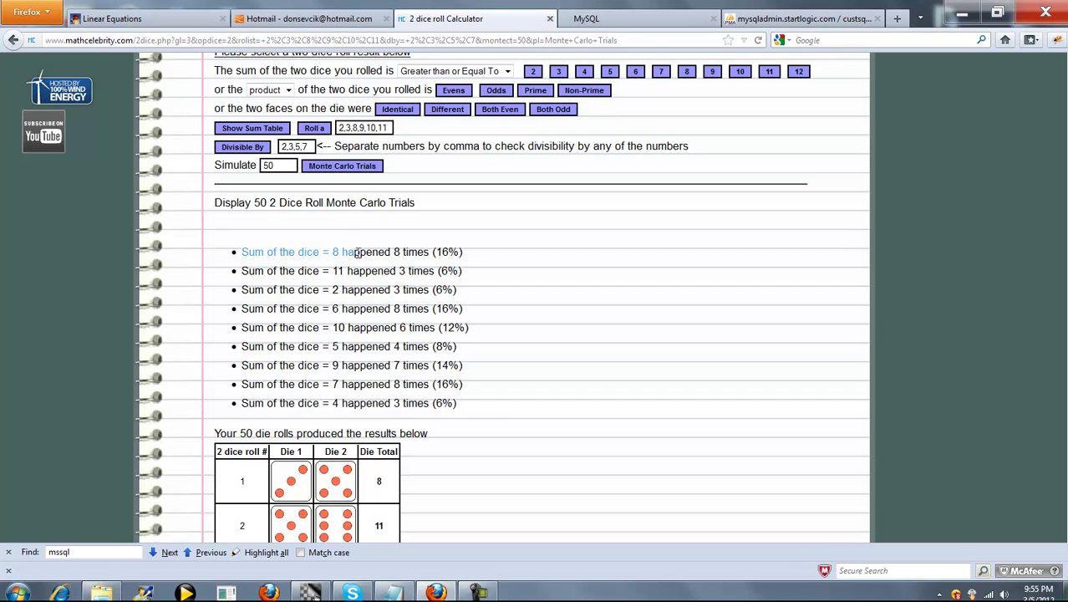
{"action": "left_click", "coordinate": [346, 253]}
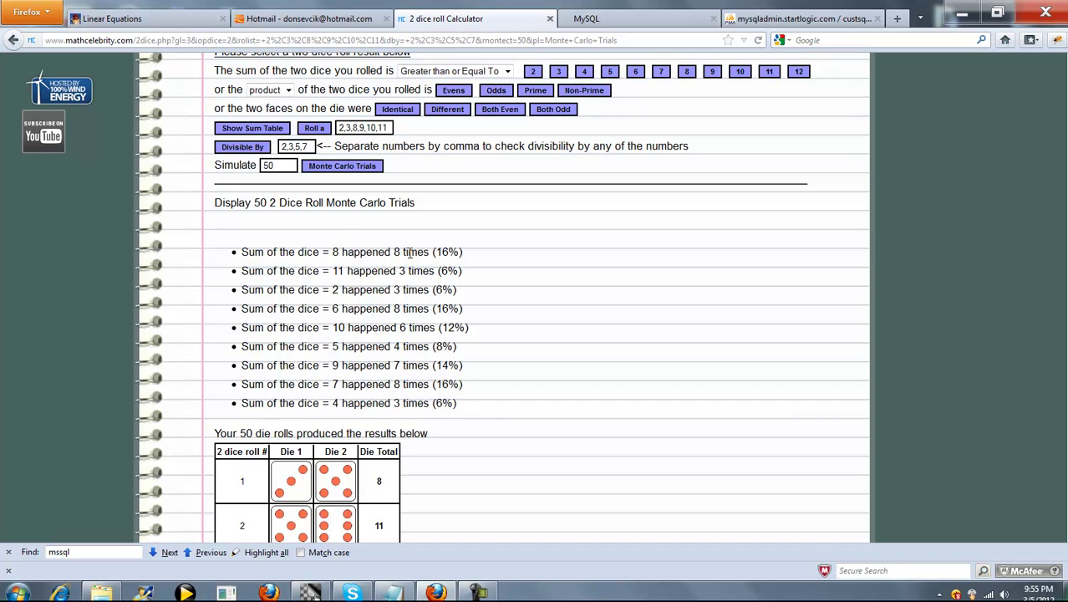
{"action": "left_click_drag", "start_coordinate": [258, 271], "coordinate": [331, 272]}
{"action": "left_click", "coordinate": [337, 270]}
{"action": "scroll", "coordinate": [358, 213], "scroll_direction": "down", "scroll_amount": 4}
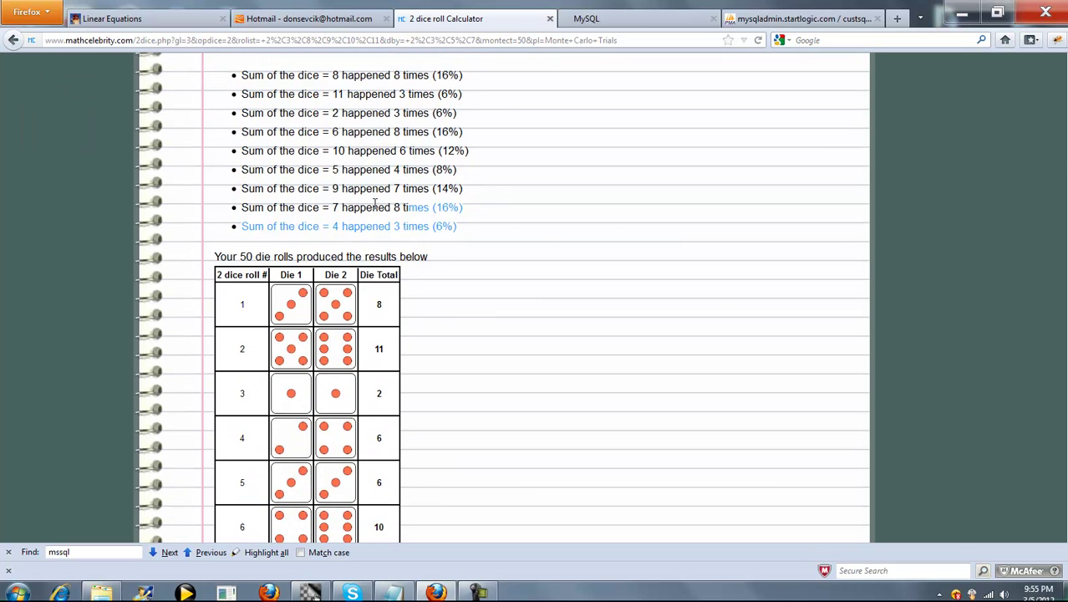
{"action": "left_click_drag", "start_coordinate": [374, 203], "coordinate": [238, 75]}
{"action": "left_click", "coordinate": [624, 172]}
Scroll through the table of all 50 individual dice rolls.
{"action": "scroll", "coordinate": [1049, 212], "scroll_direction": "down", "scroll_amount": 1}
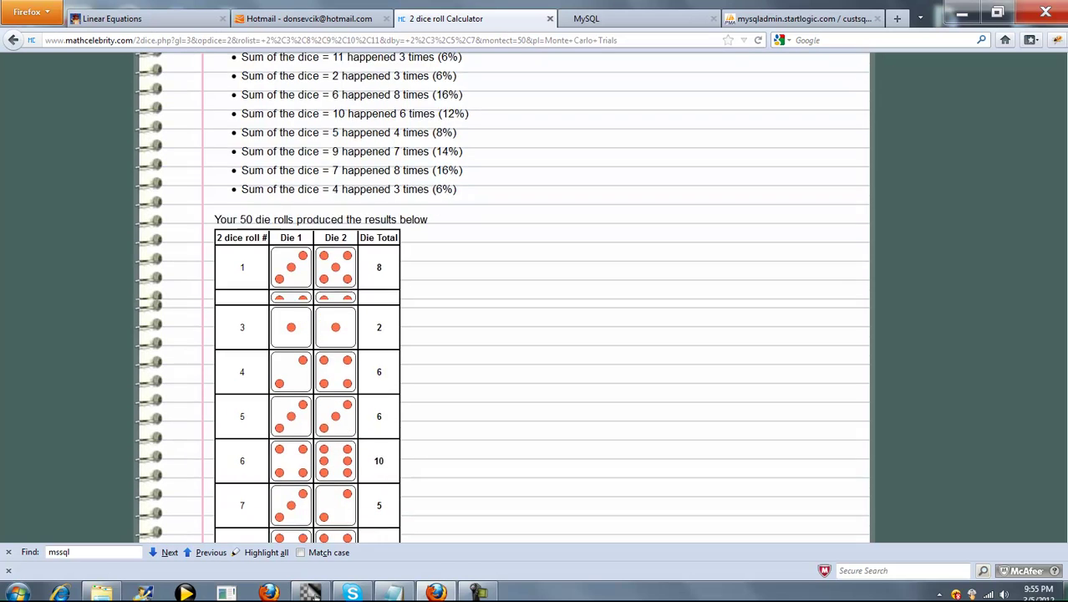
{"action": "scroll", "coordinate": [535, 296], "scroll_direction": "down", "scroll_amount": 4}
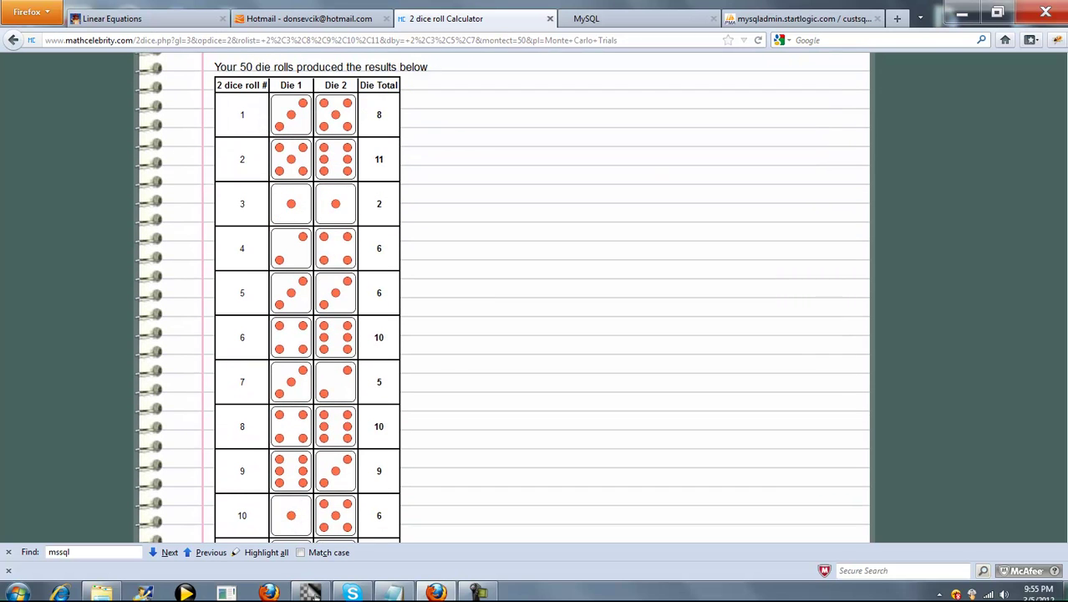
{"action": "scroll", "coordinate": [1065, 321], "scroll_direction": "down", "scroll_amount": 15}
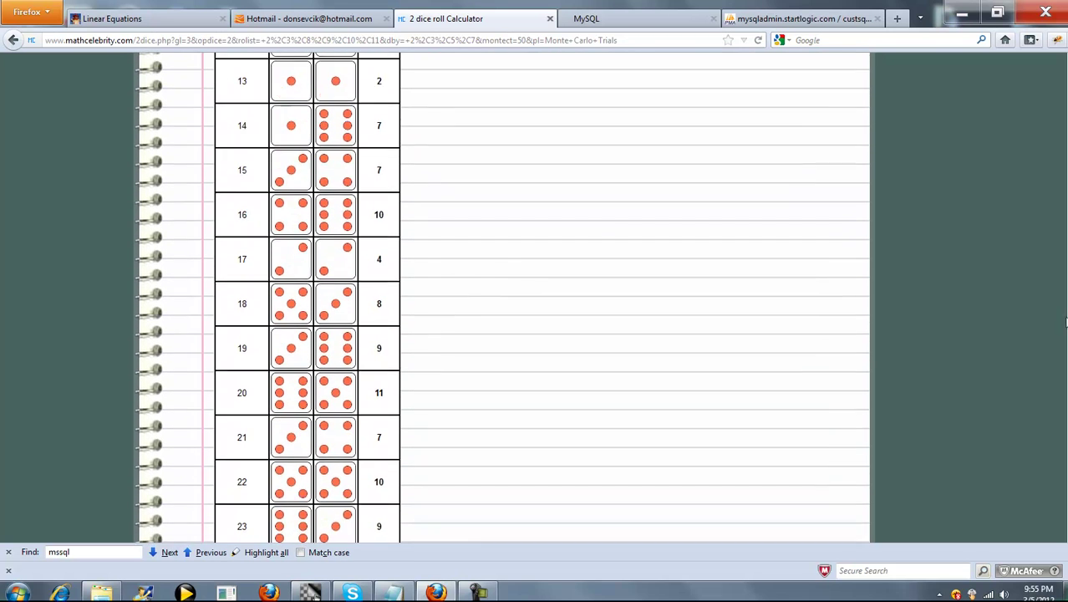
{"action": "scroll", "coordinate": [1065, 321], "scroll_direction": "down", "scroll_amount": 20}
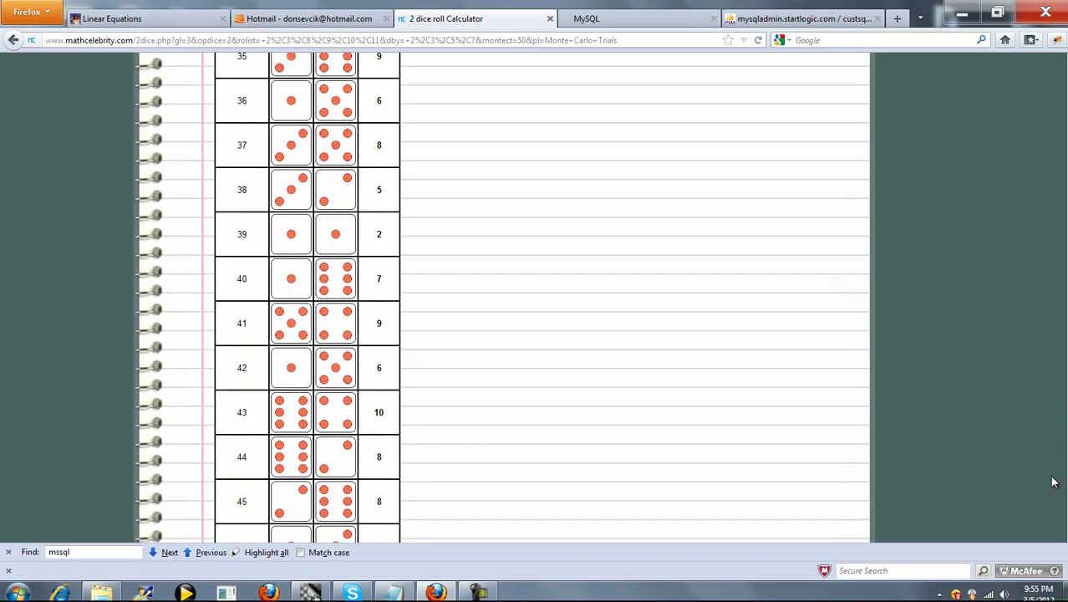
{"action": "scroll", "coordinate": [1052, 482], "scroll_direction": "down", "scroll_amount": 5}
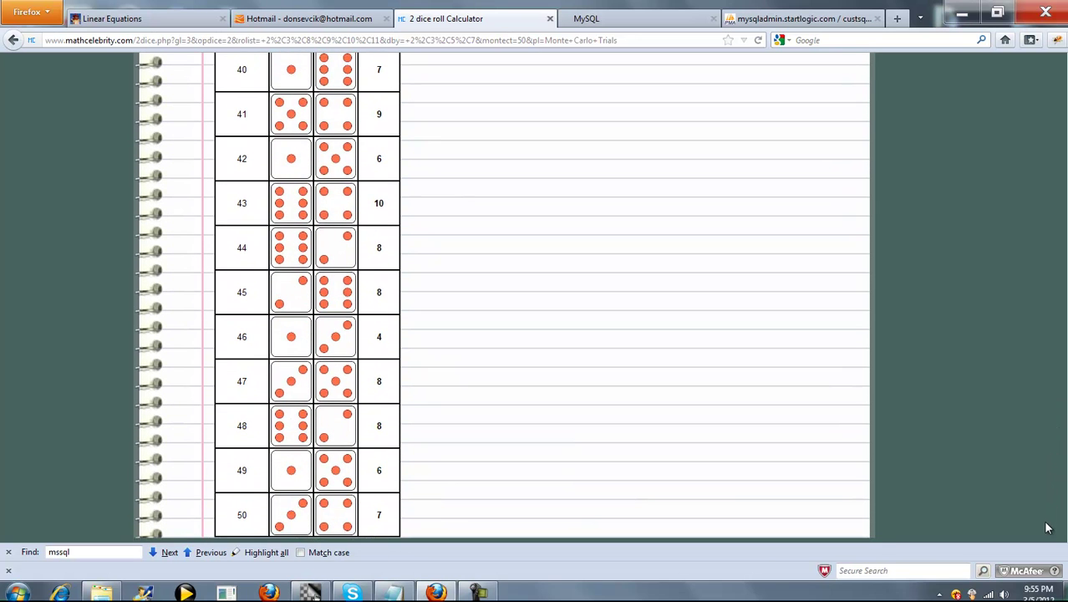
{"action": "scroll", "coordinate": [1048, 528], "scroll_direction": "up", "scroll_amount": 20}
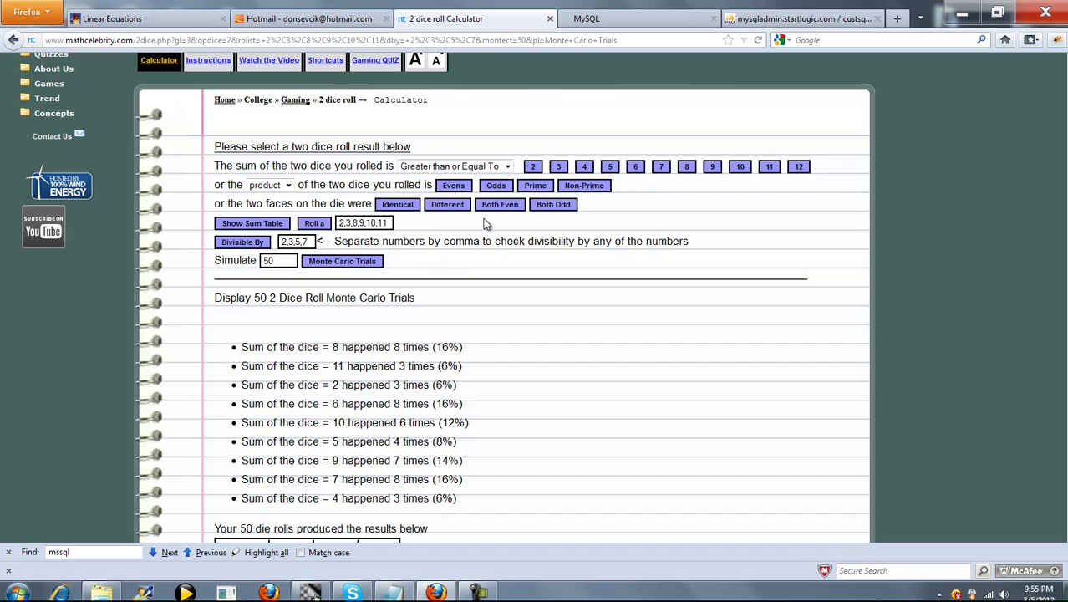
Rerun the 50-roll simulation and review results to roll 50; sum 7 leads at 22%.
{"action": "left_click", "coordinate": [342, 262]}
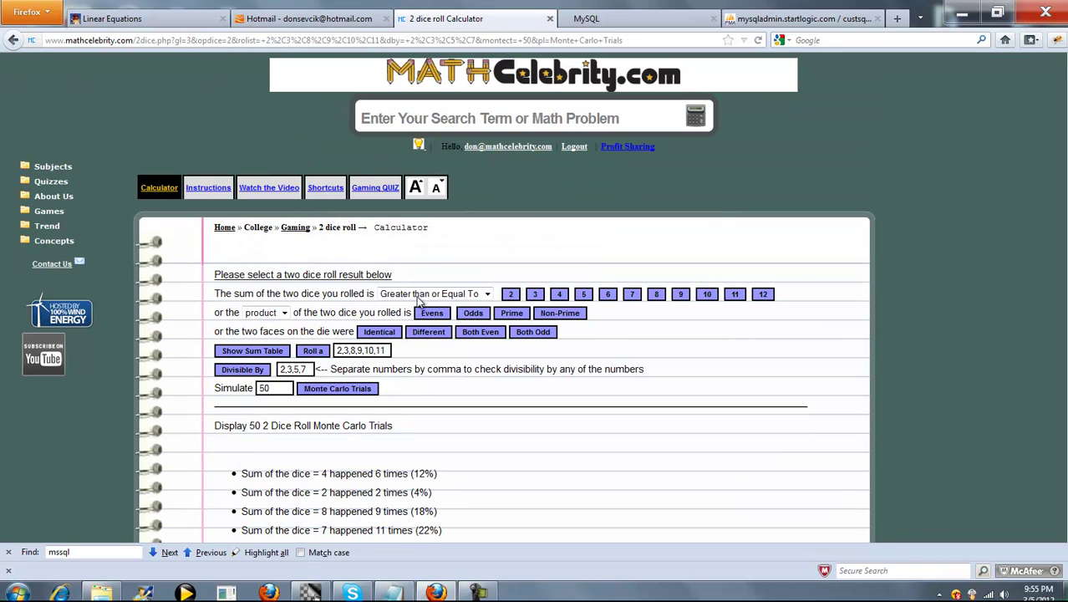
{"action": "scroll", "coordinate": [556, 326], "scroll_direction": "down", "scroll_amount": 2}
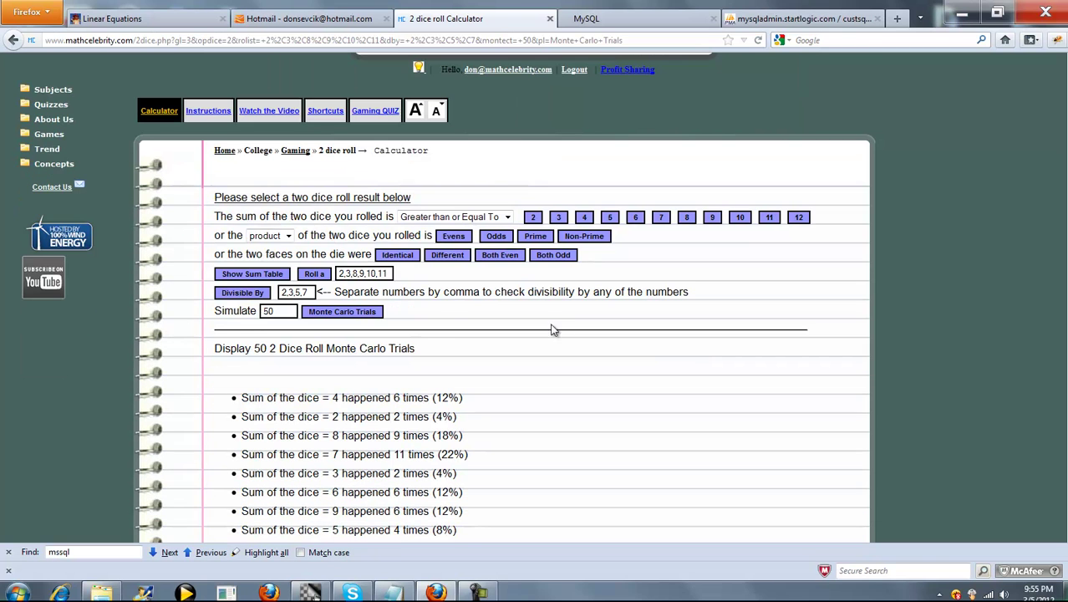
{"action": "scroll", "coordinate": [478, 419], "scroll_direction": "down", "scroll_amount": 3}
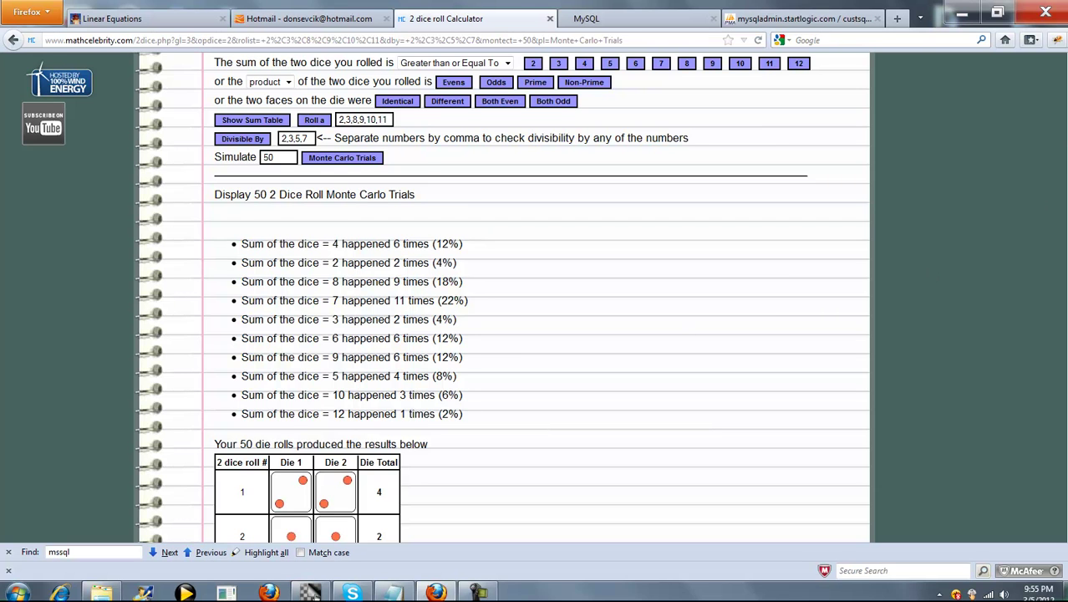
{"action": "scroll", "coordinate": [1062, 165], "scroll_direction": "down", "scroll_amount": 4}
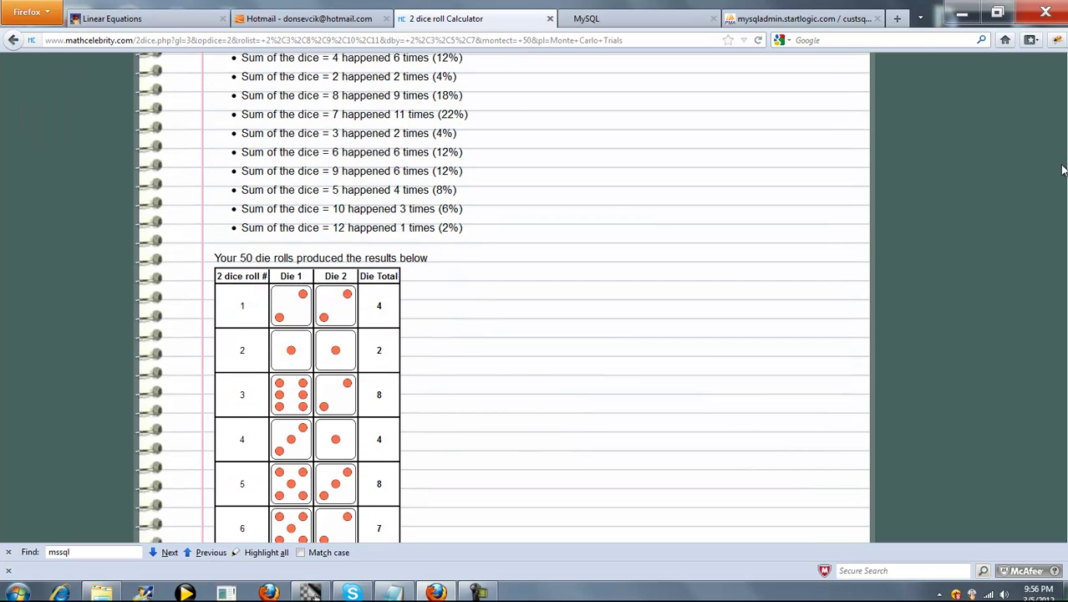
{"action": "scroll", "coordinate": [1063, 171], "scroll_direction": "down", "scroll_amount": 1}
{"action": "scroll", "coordinate": [1063, 175], "scroll_direction": "down", "scroll_amount": 18}
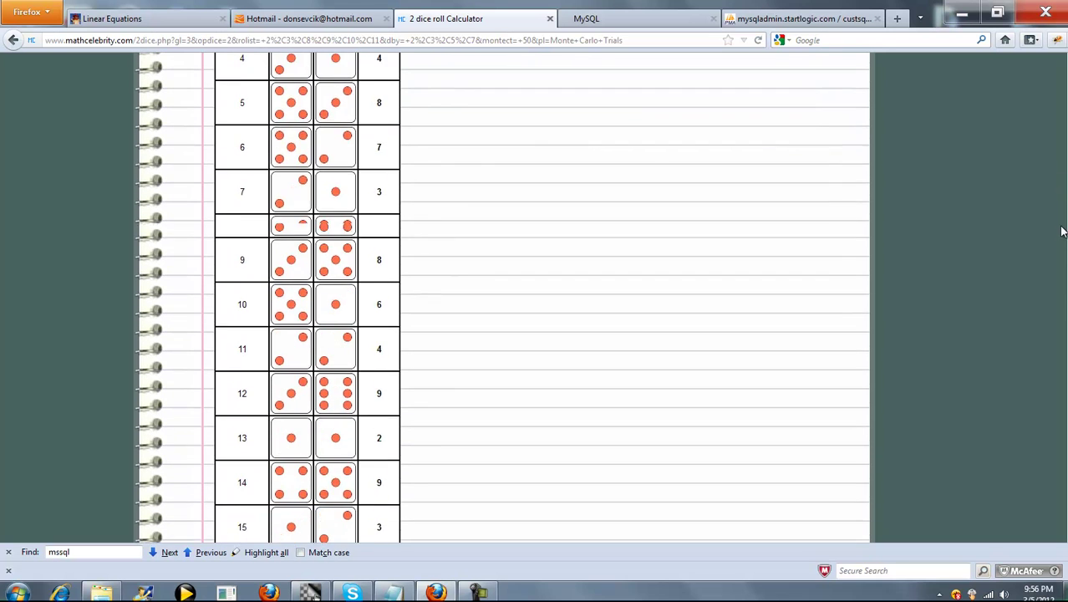
{"action": "scroll", "coordinate": [1050, 349], "scroll_direction": "down", "scroll_amount": 3}
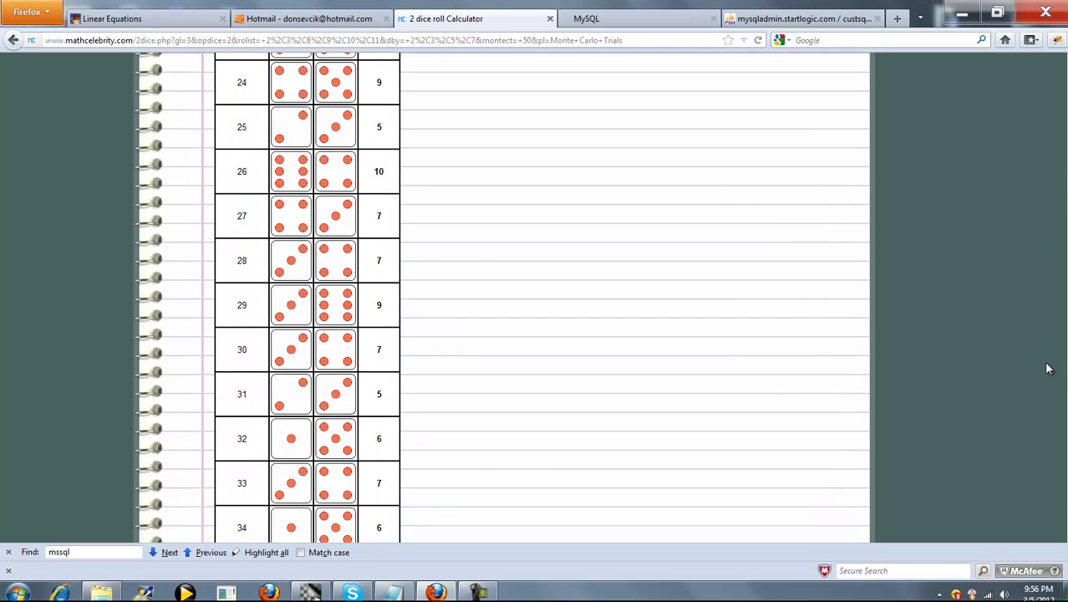
{"action": "scroll", "coordinate": [1049, 368], "scroll_direction": "down", "scroll_amount": 15}
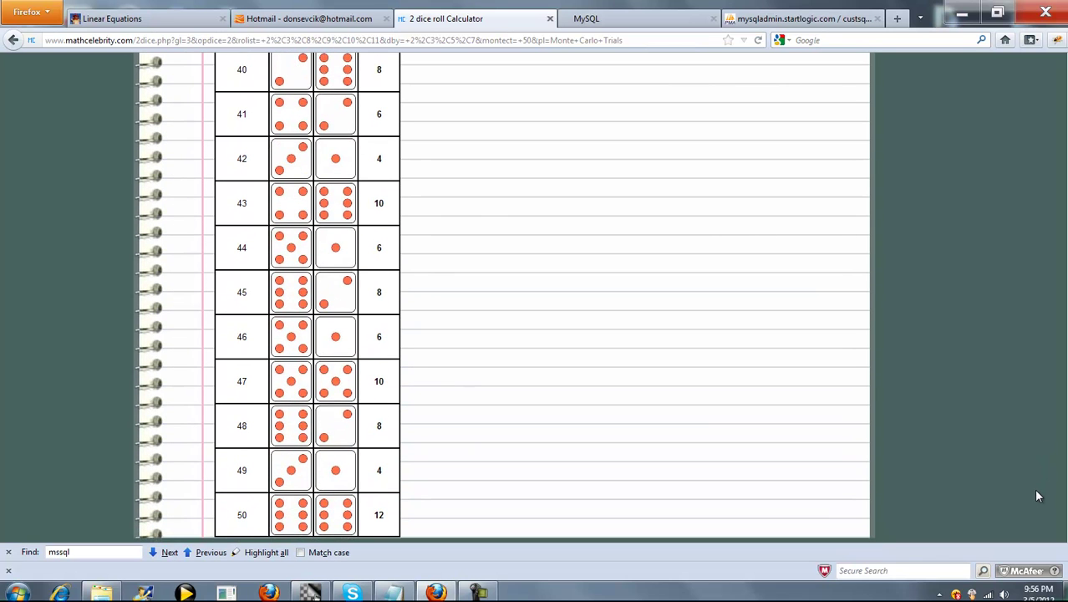
{"action": "key", "text": "Home"}
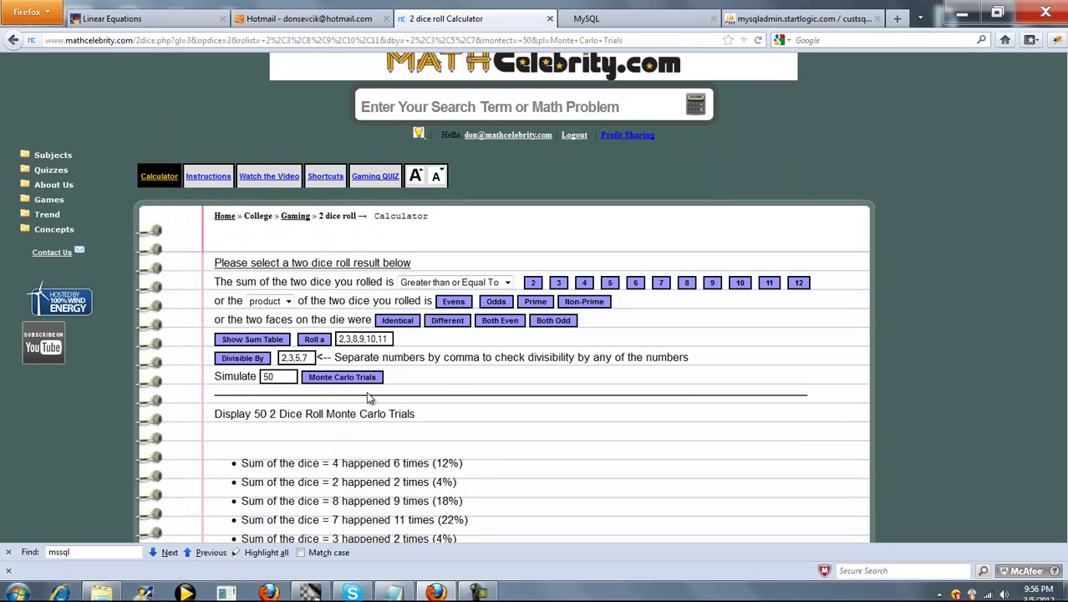